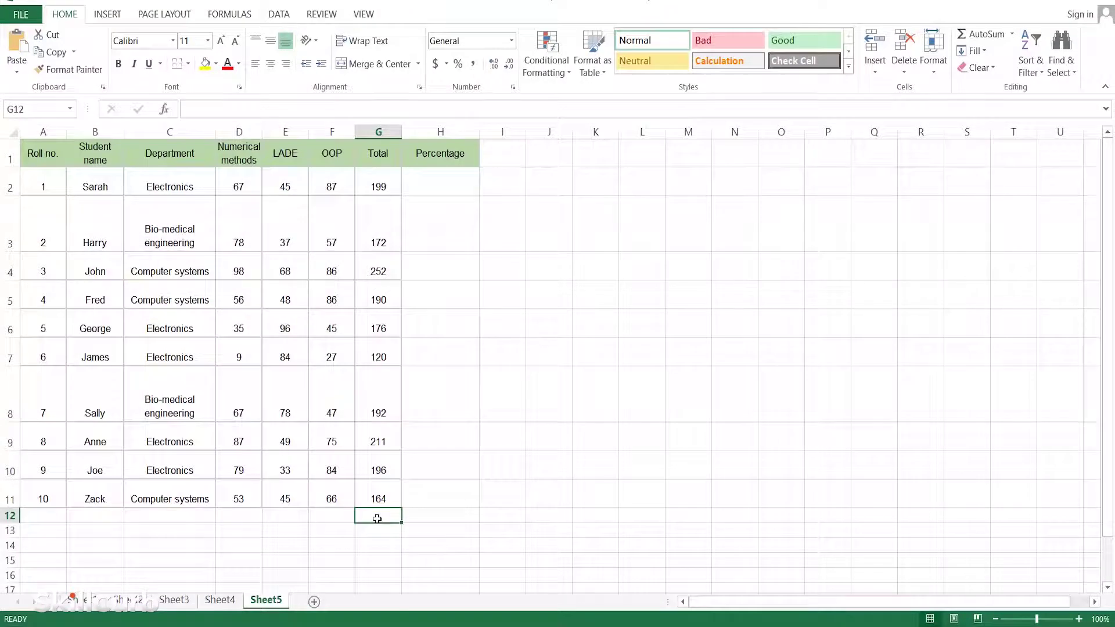
# - Sum the Total column G2:G11 in G12 and calculate the first percentage in H2 as =G2/G12
pyautogui.hotkey('alt', '=')
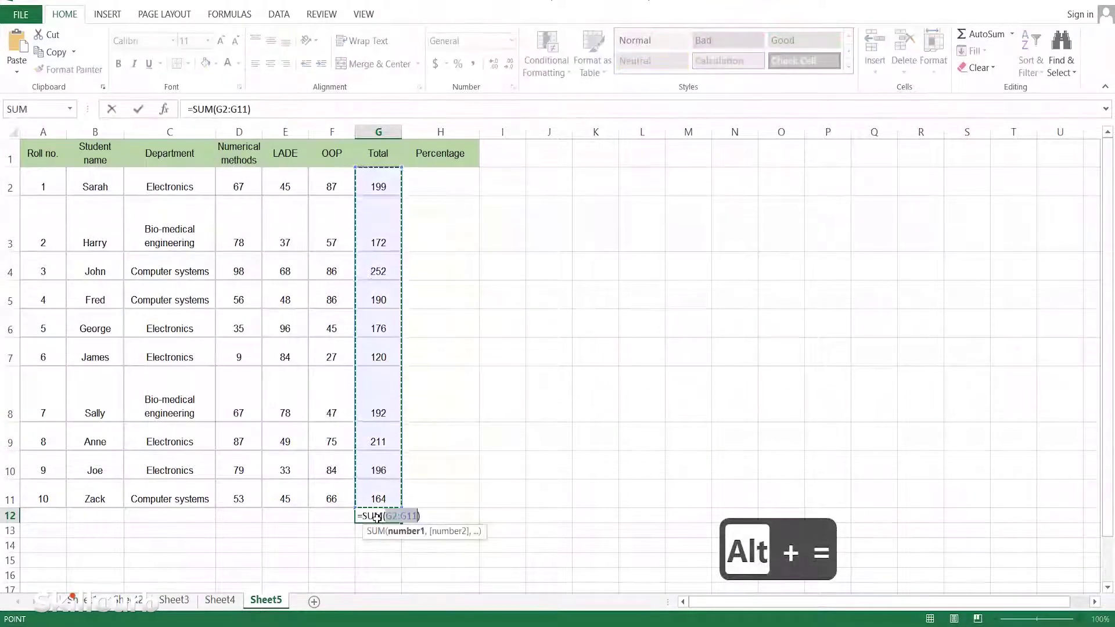
pyautogui.press('Return')
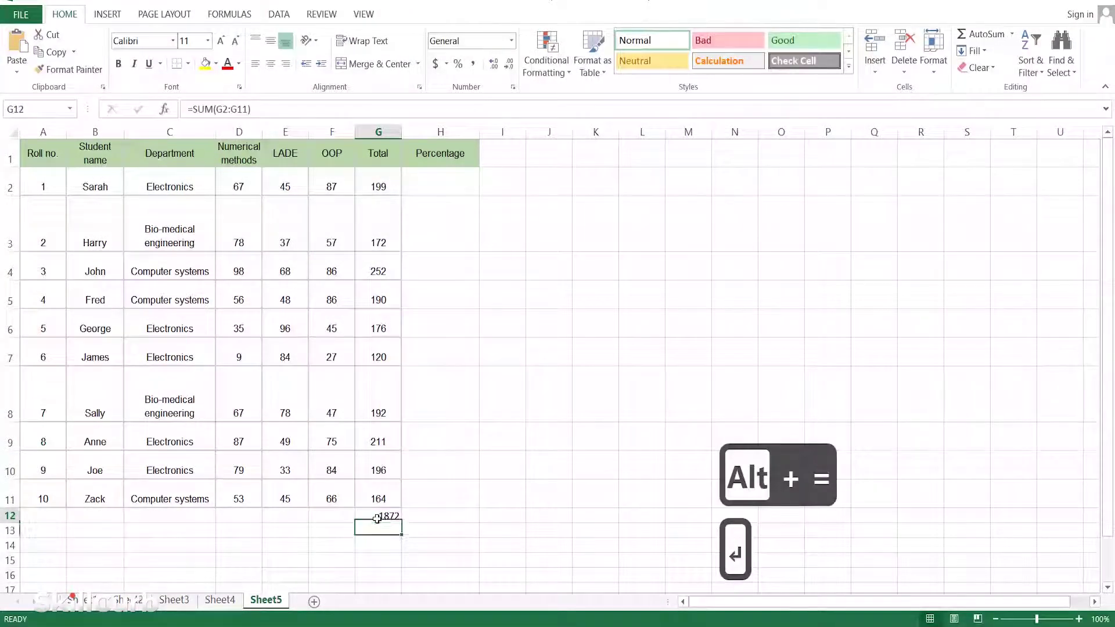
pyautogui.click(449, 186)
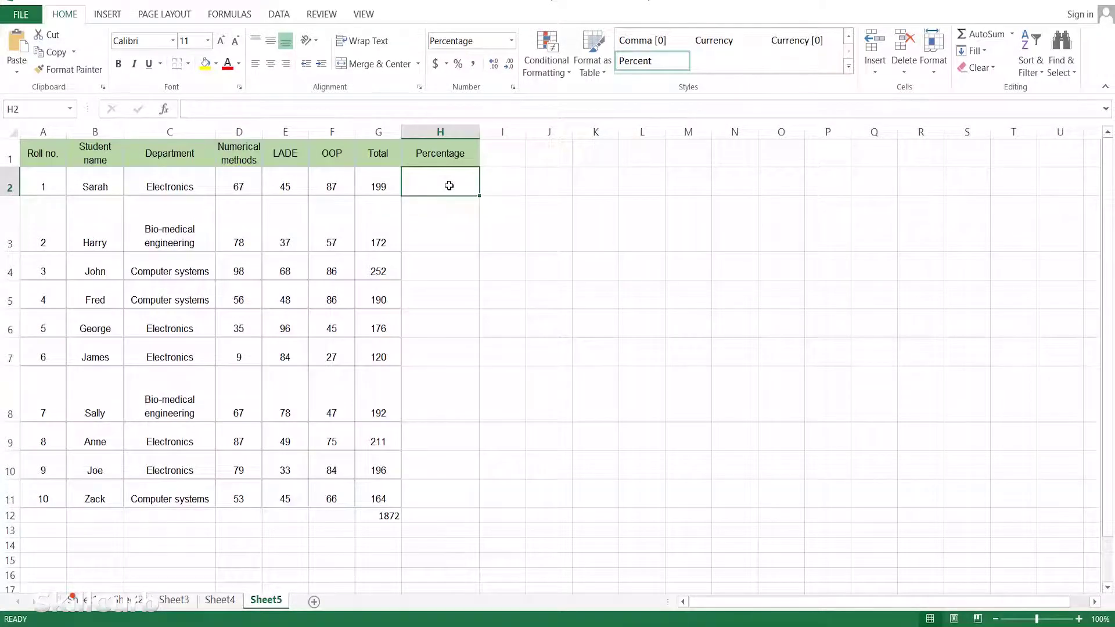
pyautogui.write('=')
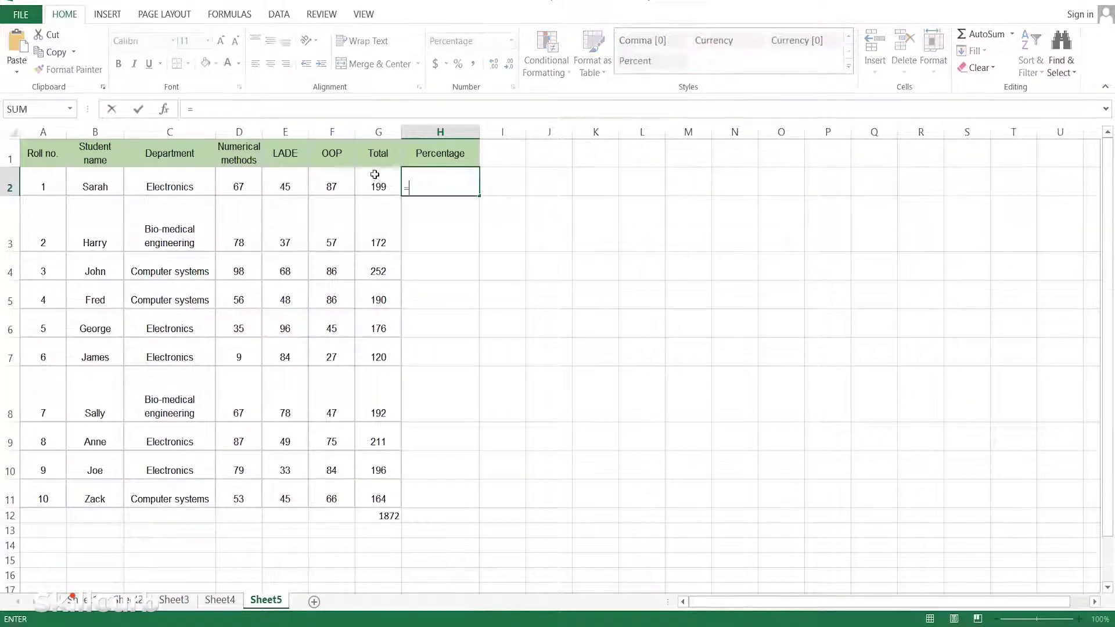
pyautogui.click(375, 181)
pyautogui.write('/')
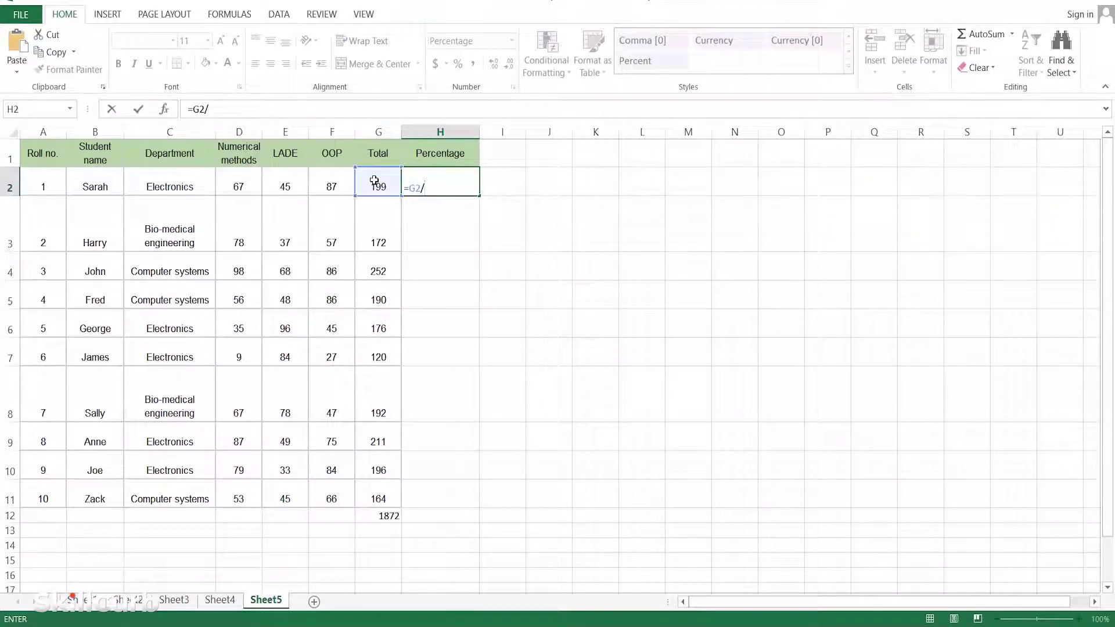
pyautogui.click(383, 514)
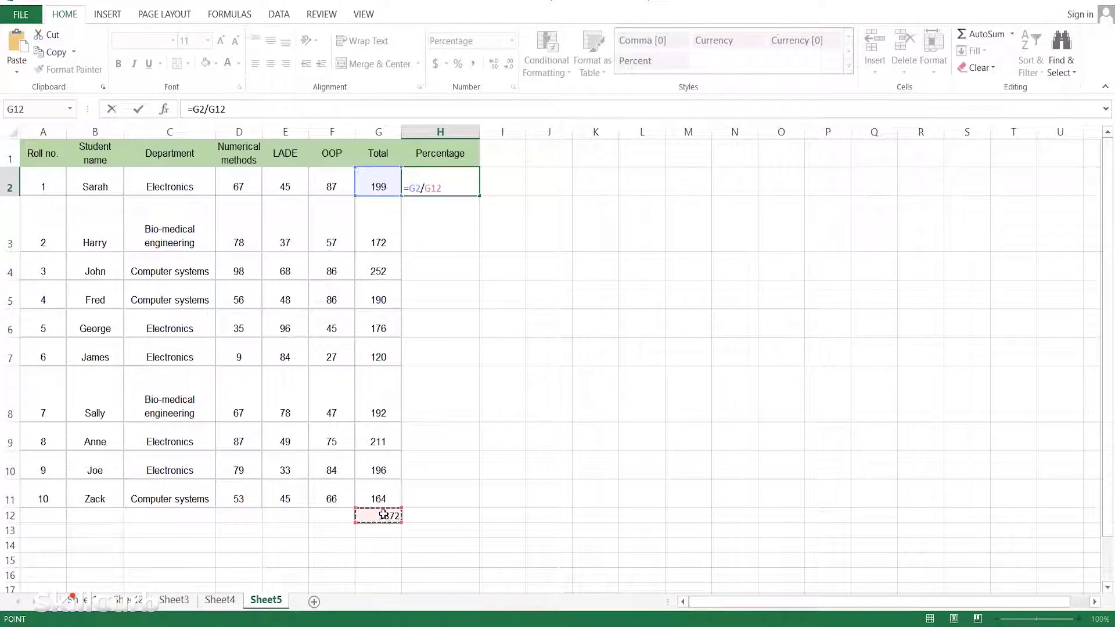
pyautogui.press('Return')
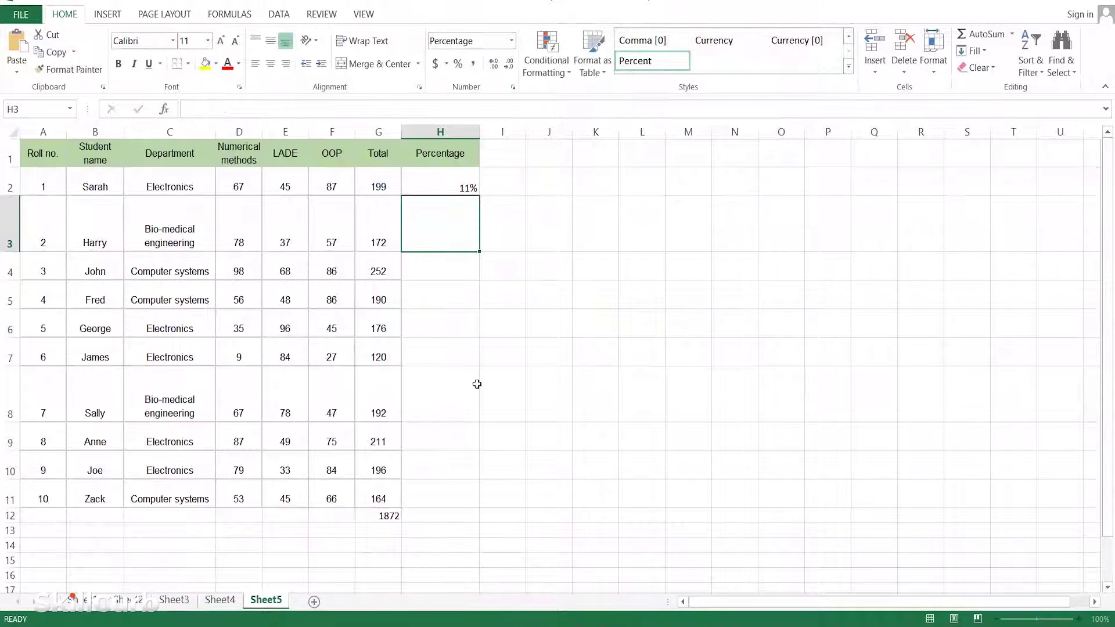
# - Try to fill the H2 percentage formula down to H3 and check which cells the copied formula references
pyautogui.click(445, 184)
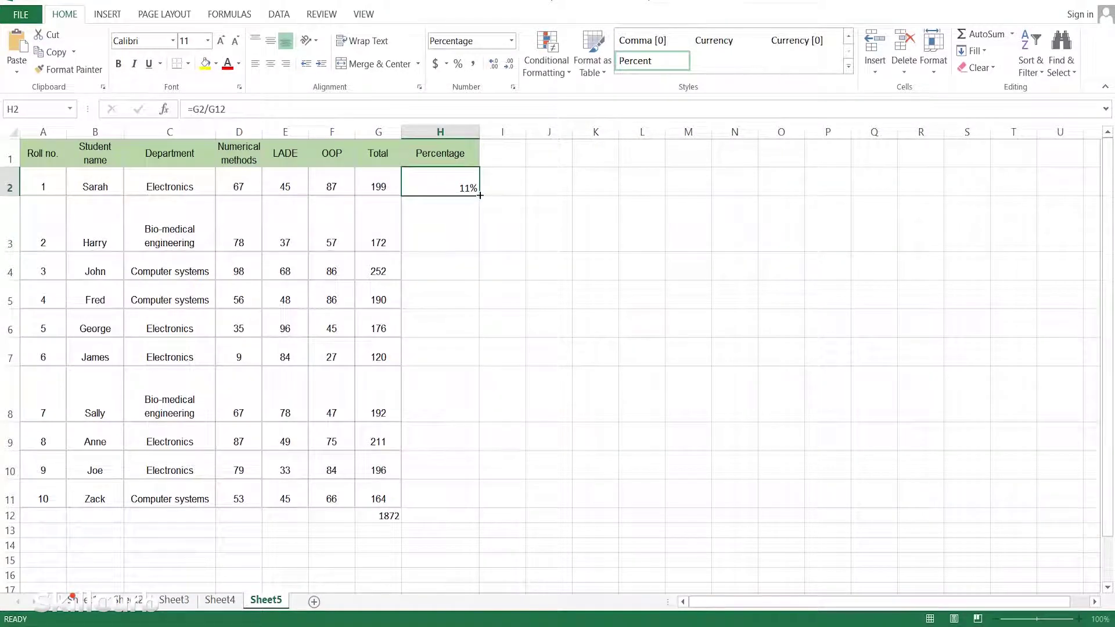
pyautogui.moveTo(479, 196); pyautogui.dragTo(482, 246)
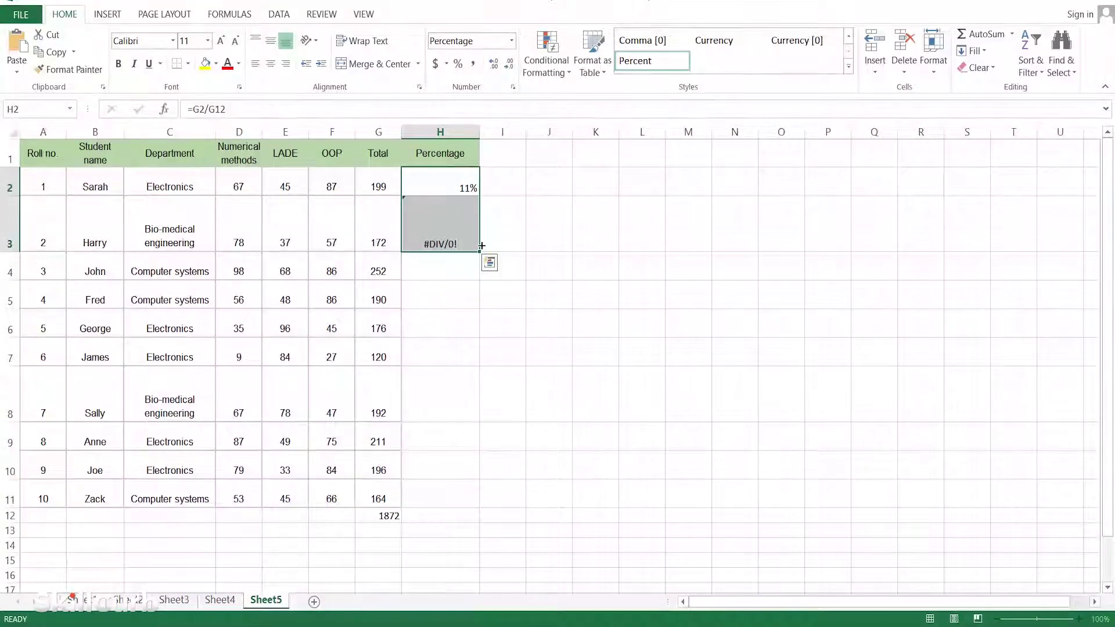
pyautogui.click(462, 269)
pyautogui.click(461, 219)
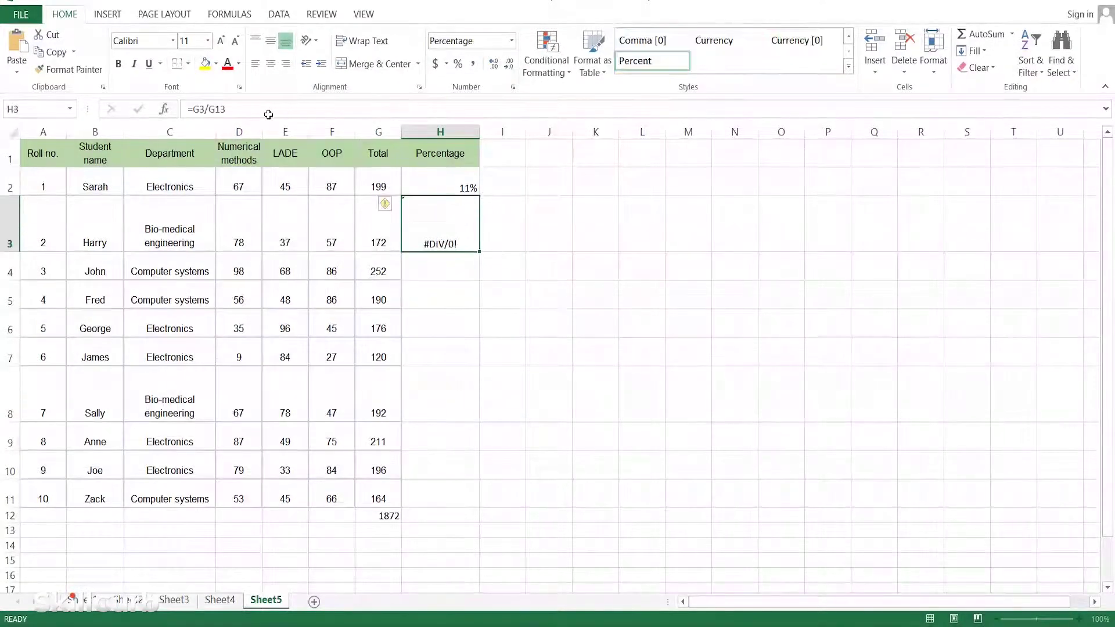
pyautogui.click(232, 110)
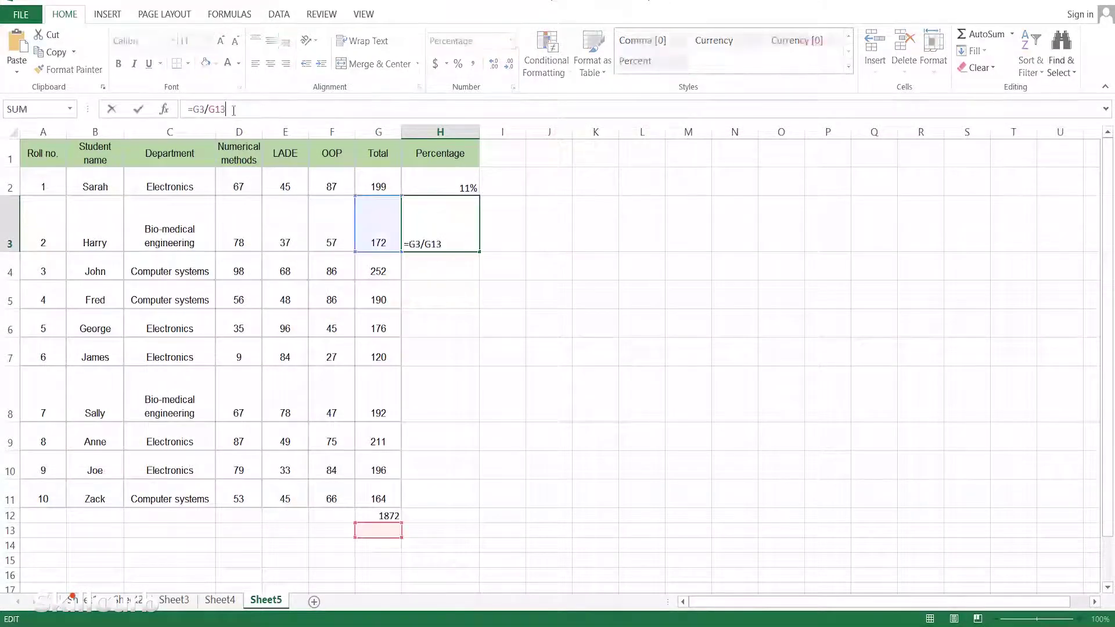
pyautogui.click(371, 531)
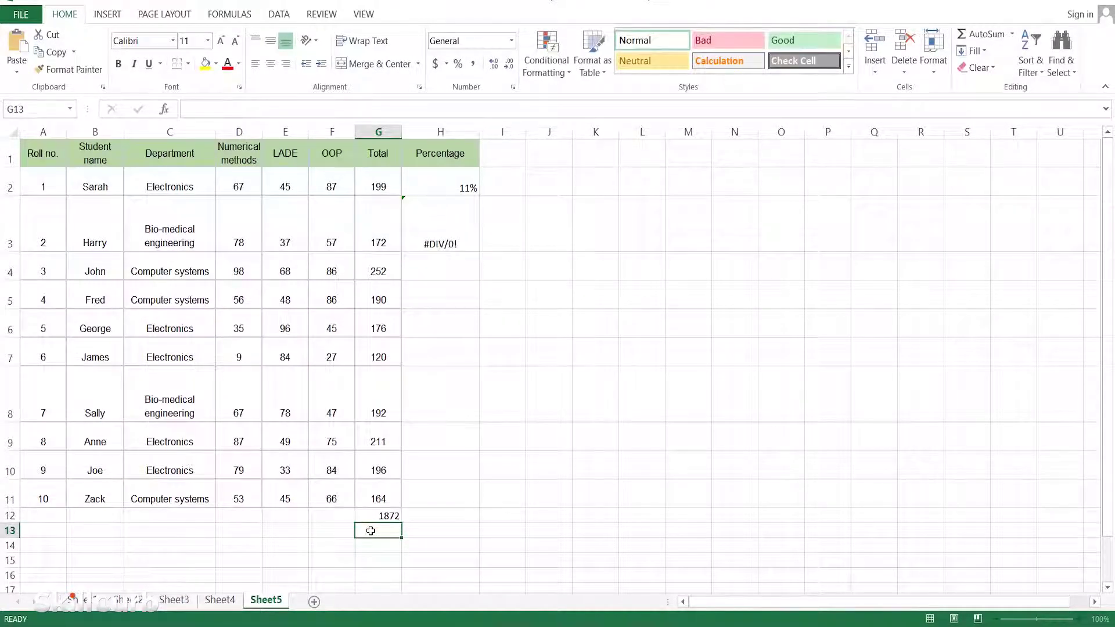
# - Clear the copied percentage formula from H3
pyautogui.click(465, 235)
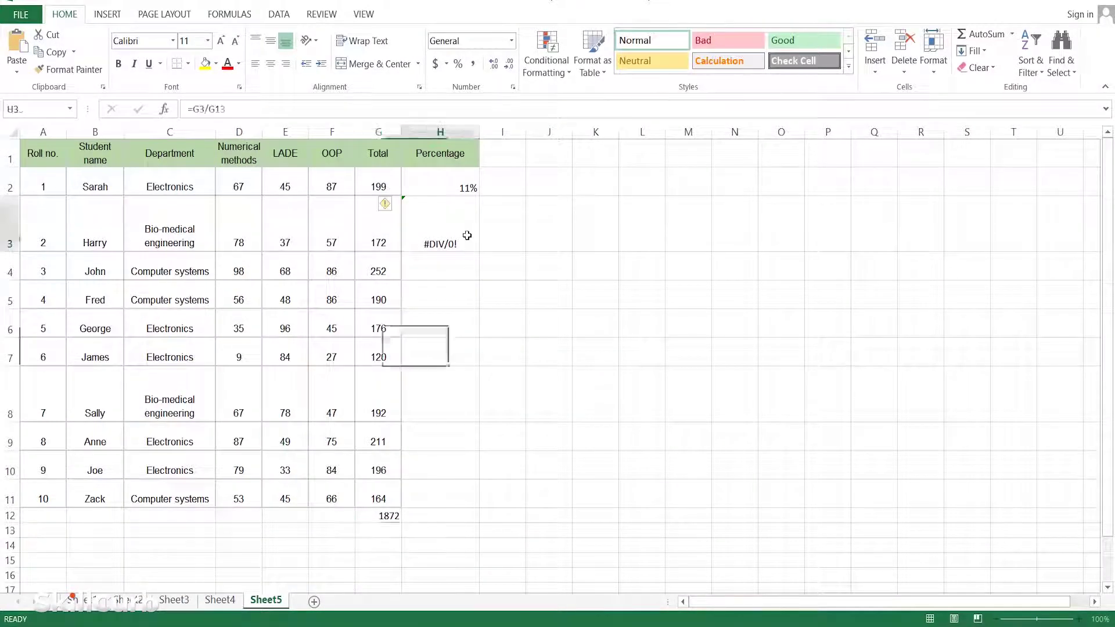
pyautogui.click(314, 114)
pyautogui.press('BackSpace')
pyautogui.press('BackSpace')
pyautogui.press('BackSpace')
pyautogui.press('BackSpace')
pyautogui.press('BackSpace')
pyautogui.press('BackSpace')
pyautogui.press('BackSpace')
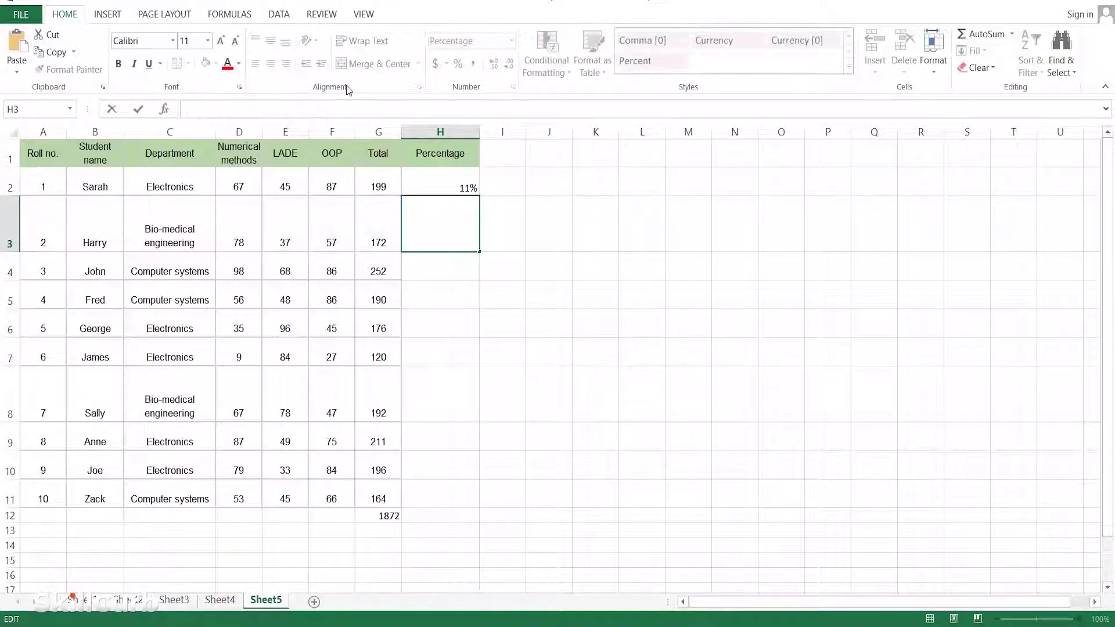
# - Make the divisor absolute in H2 so the formula reads =G2/$G$12, and fill it down to H11
pyautogui.click(433, 182)
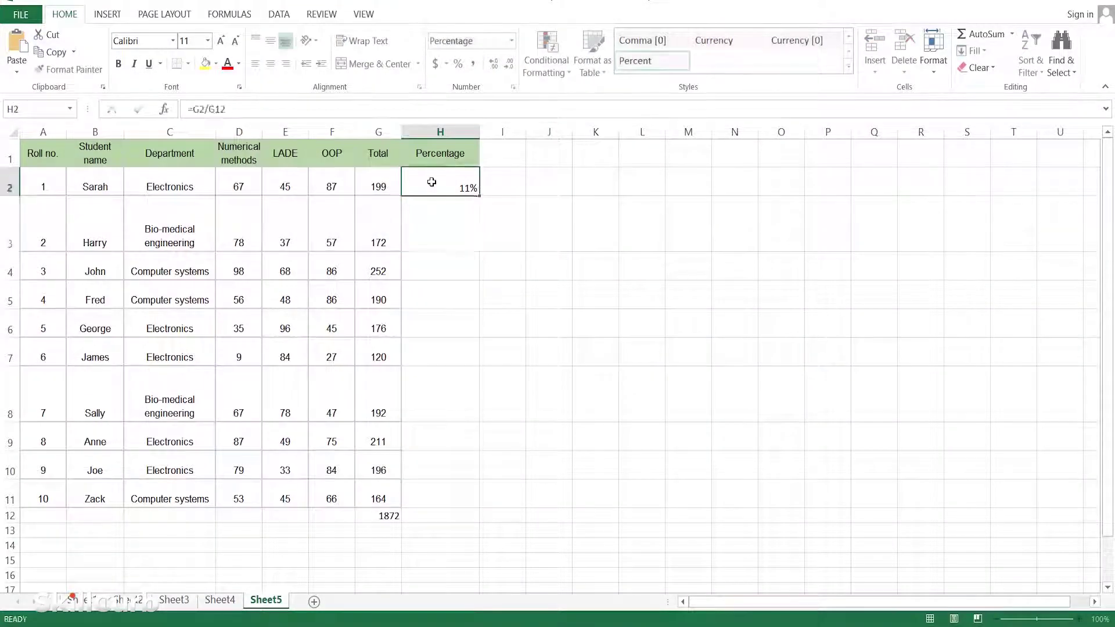
pyautogui.click(227, 109)
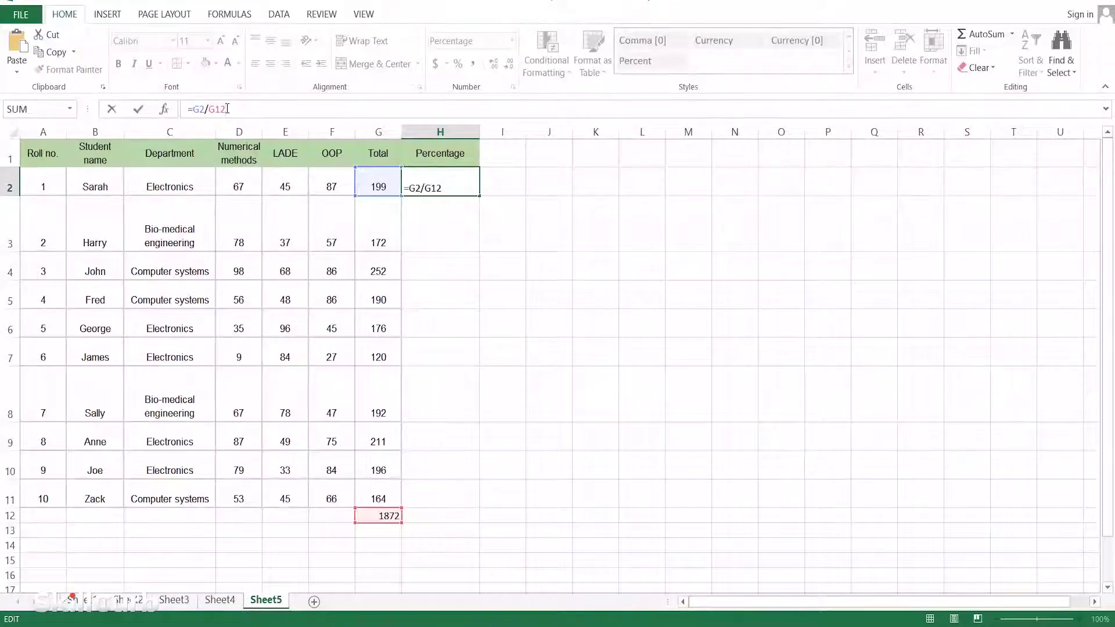
pyautogui.press('F4')
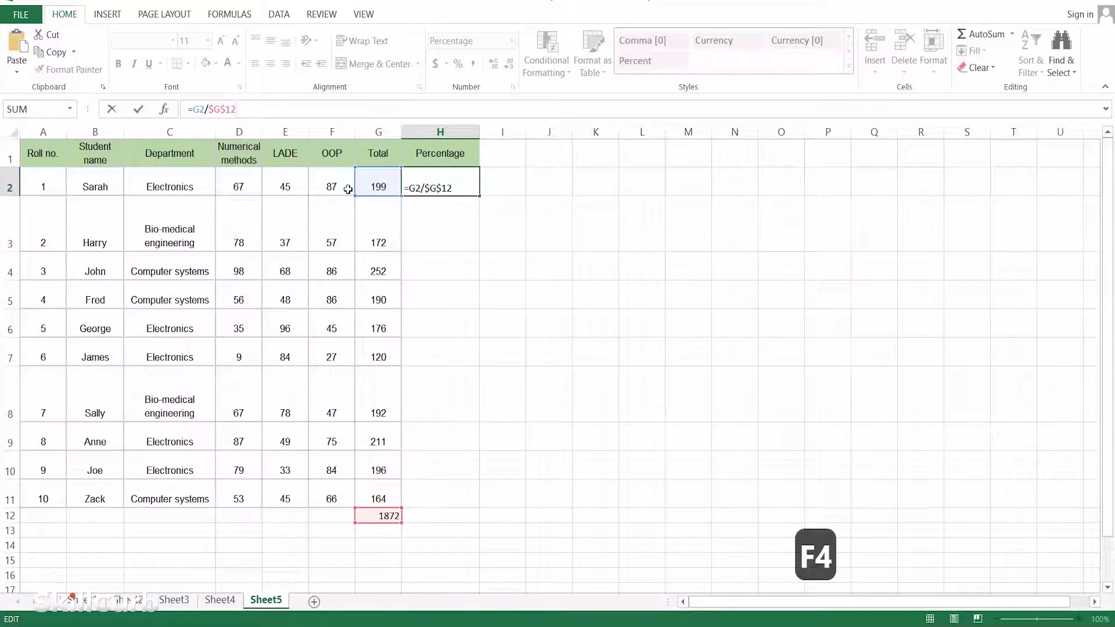
pyautogui.press('Return')
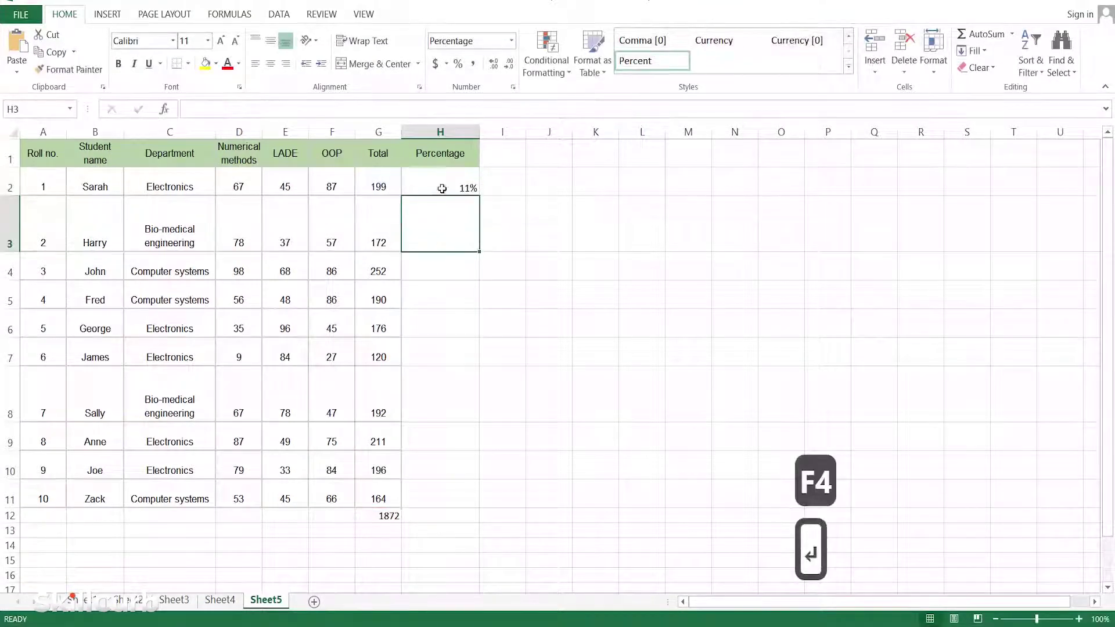
pyautogui.click(442, 188)
pyautogui.moveTo(479, 196); pyautogui.dragTo(481, 511)
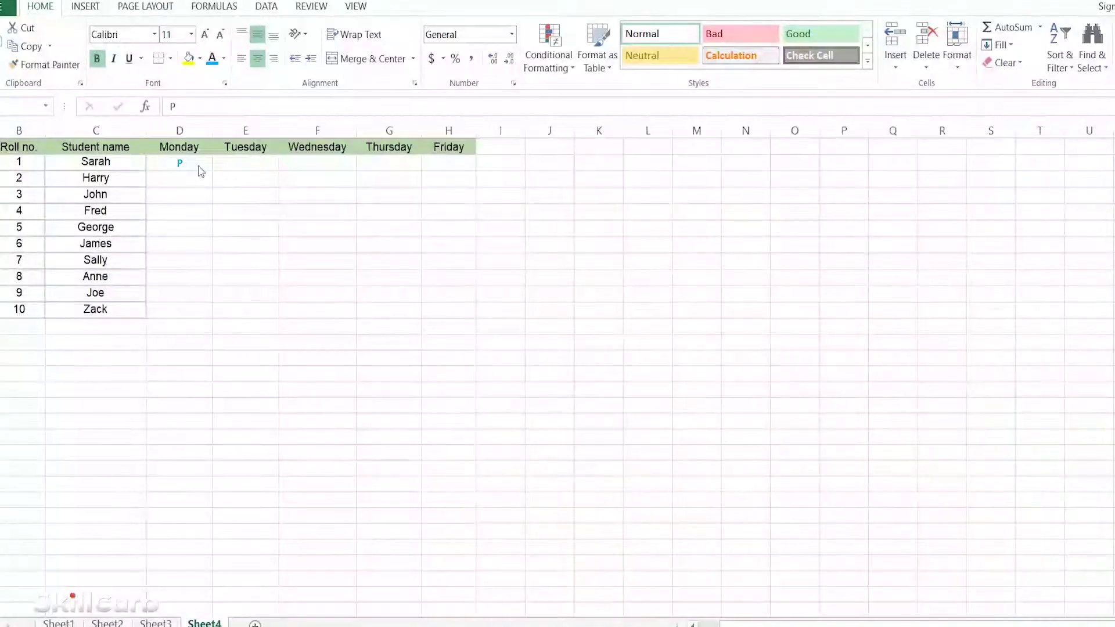
# - In Sheet4, fill the Monday P of roll no. 1 across to Friday and down to roll no. 10
pyautogui.click(199, 168)
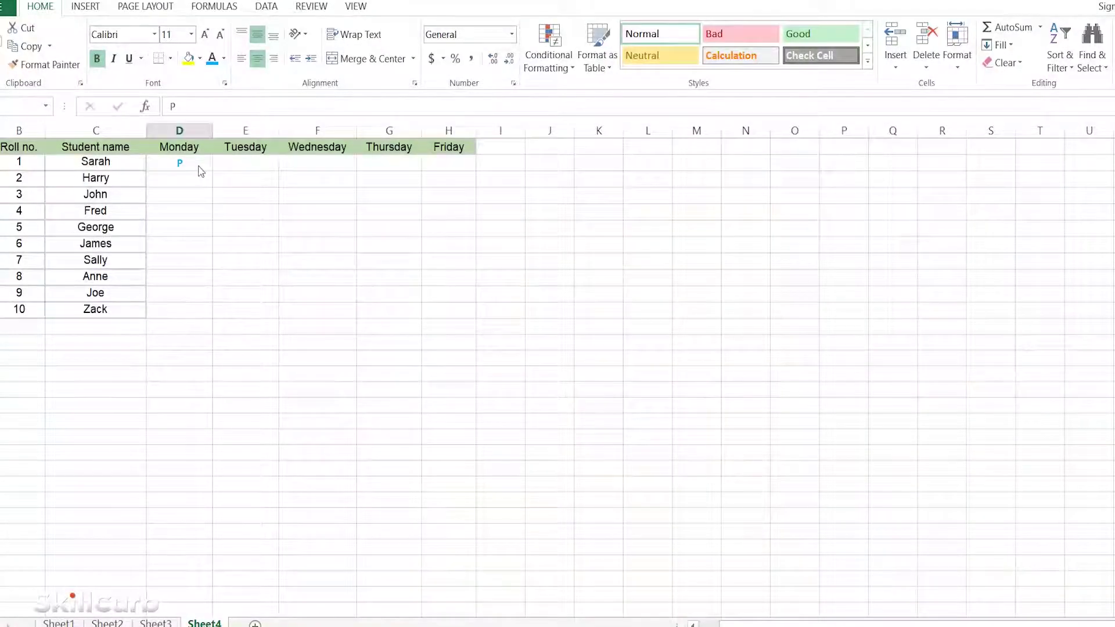
pyautogui.keyDown('shift'); pyautogui.click(451, 163); pyautogui.keyUp('shift')
pyautogui.hotkey('ctrl', 'r')
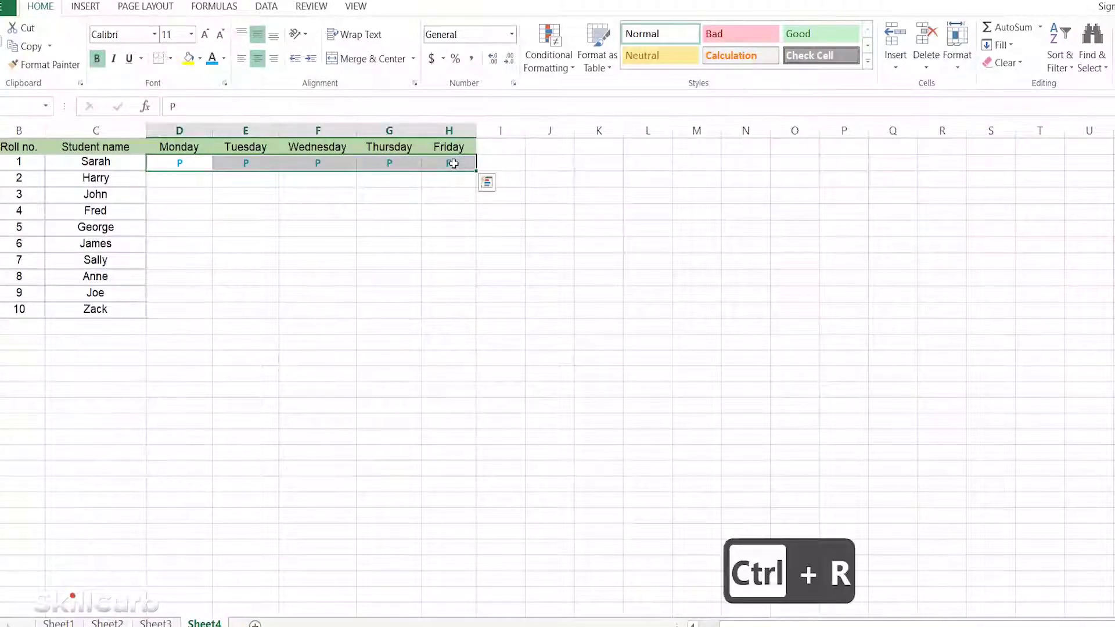
pyautogui.keyDown('shift'); pyautogui.click(458, 310); pyautogui.keyUp('shift')
pyautogui.hotkey('ctrl', 'd')
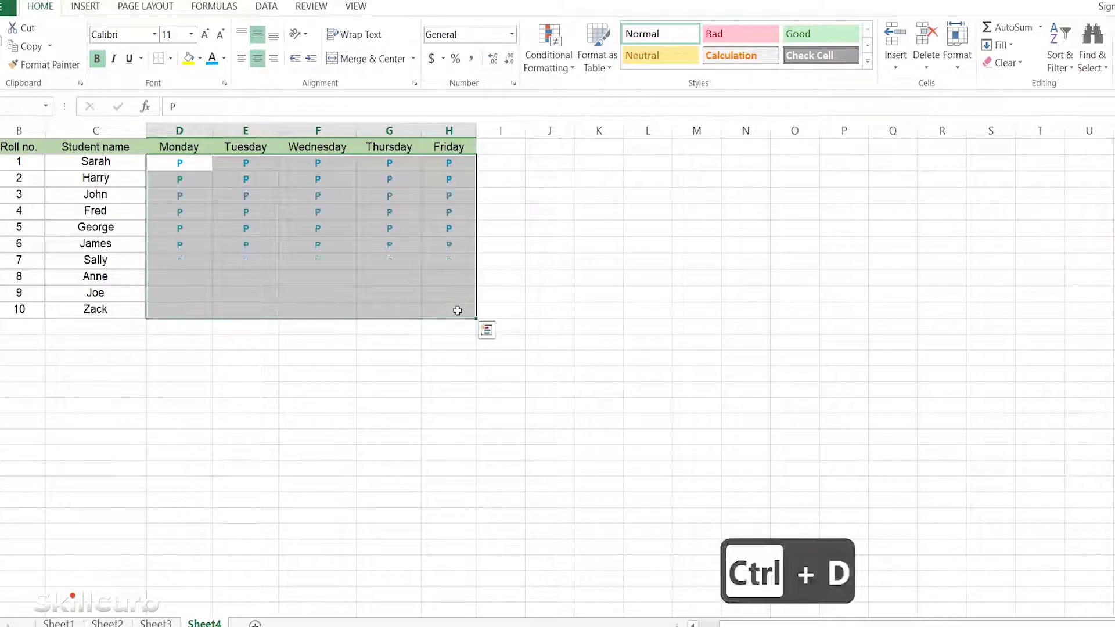
# - Change the Thursday attendance mark of roll no. 3 to A
pyautogui.doubleClick(394, 197)
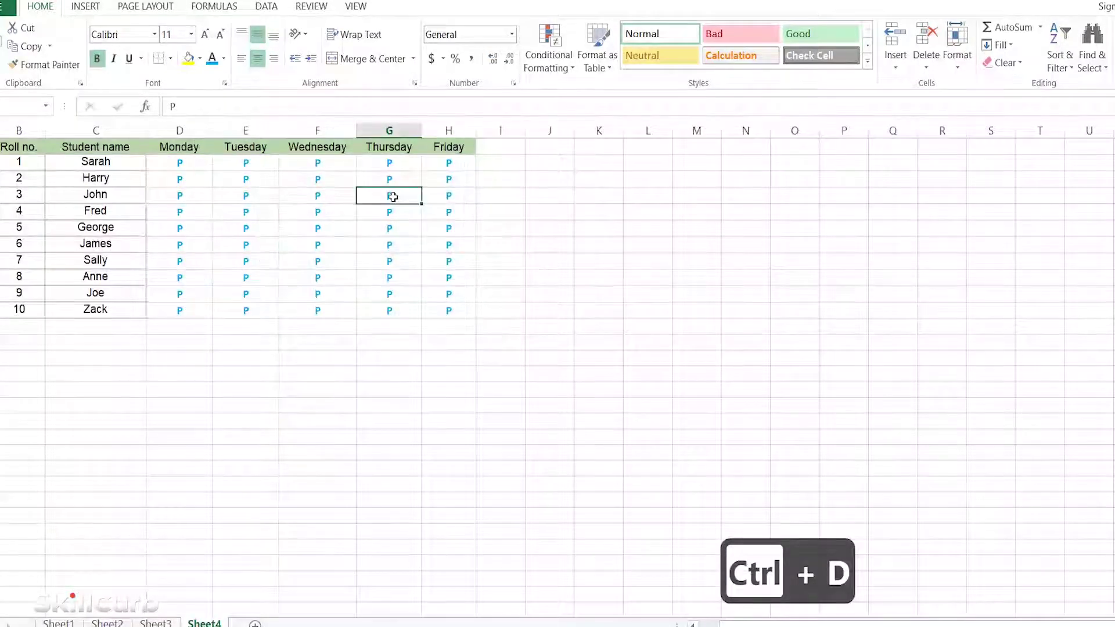
pyautogui.doubleClick(394, 197)
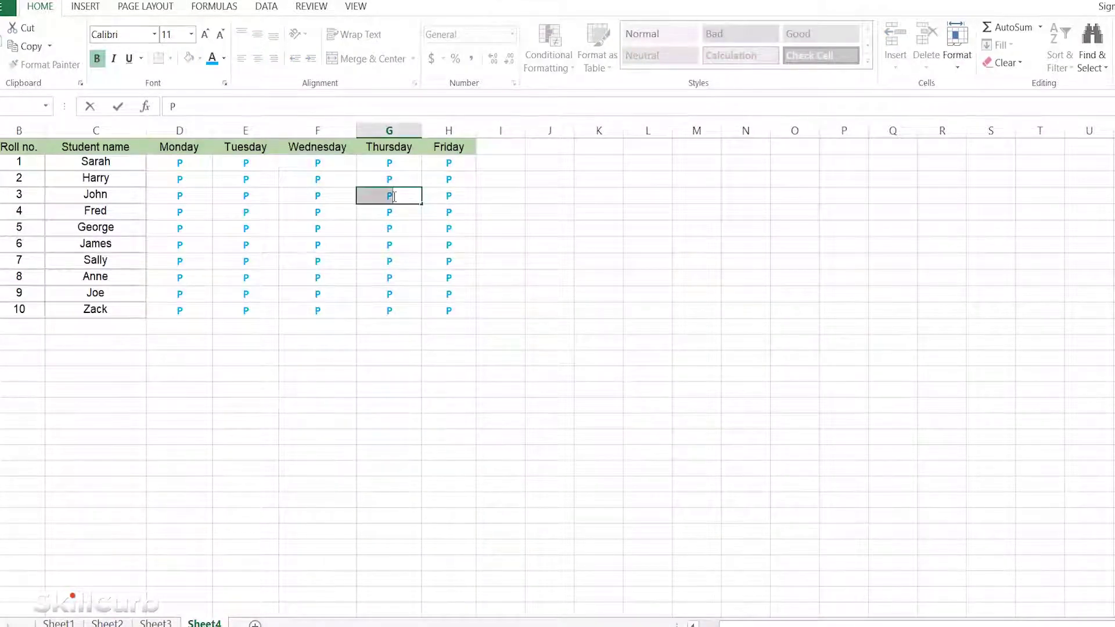
pyautogui.write('A')
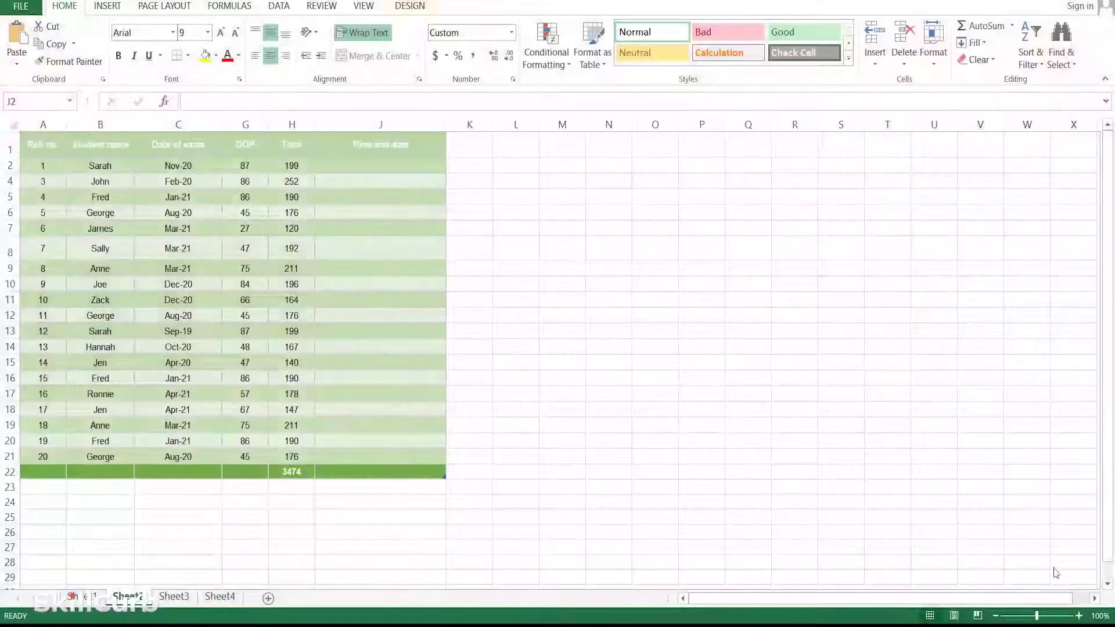
# - Insert the current date and current time in cell J2 of the Time and date column
pyautogui.click(421, 164)
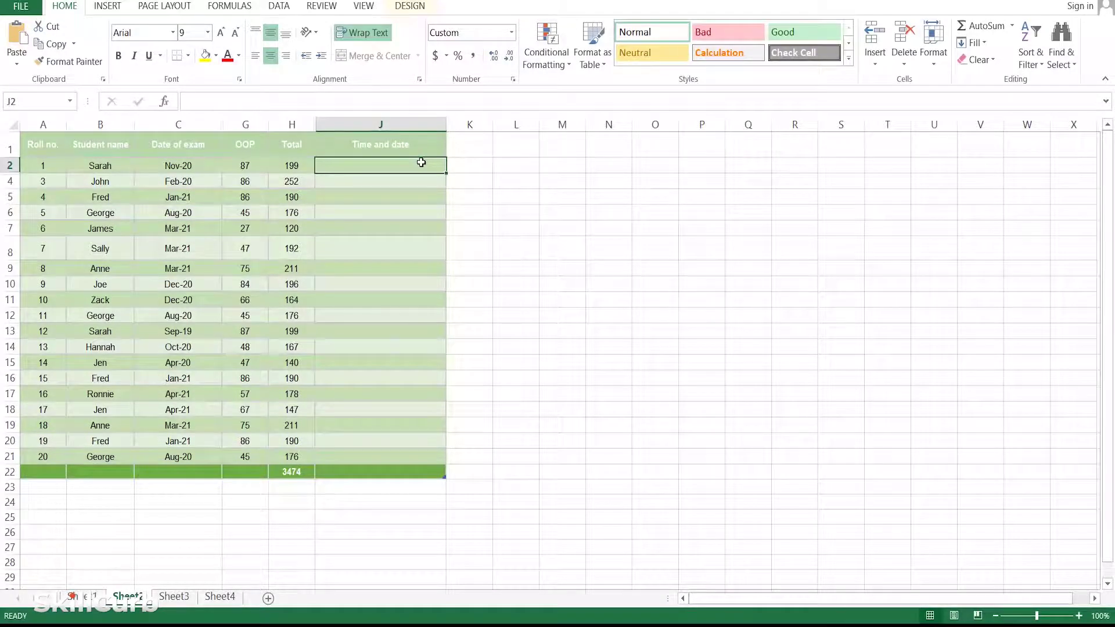
pyautogui.hotkey('ctrl', ';')
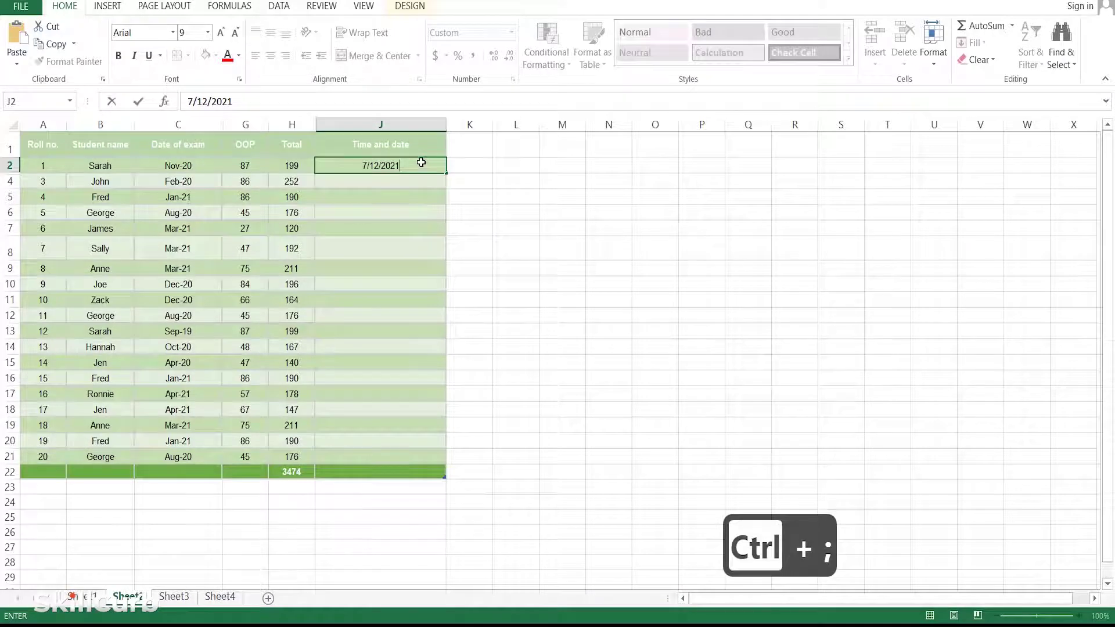
pyautogui.hotkey('ctrl', 'shift', ';')
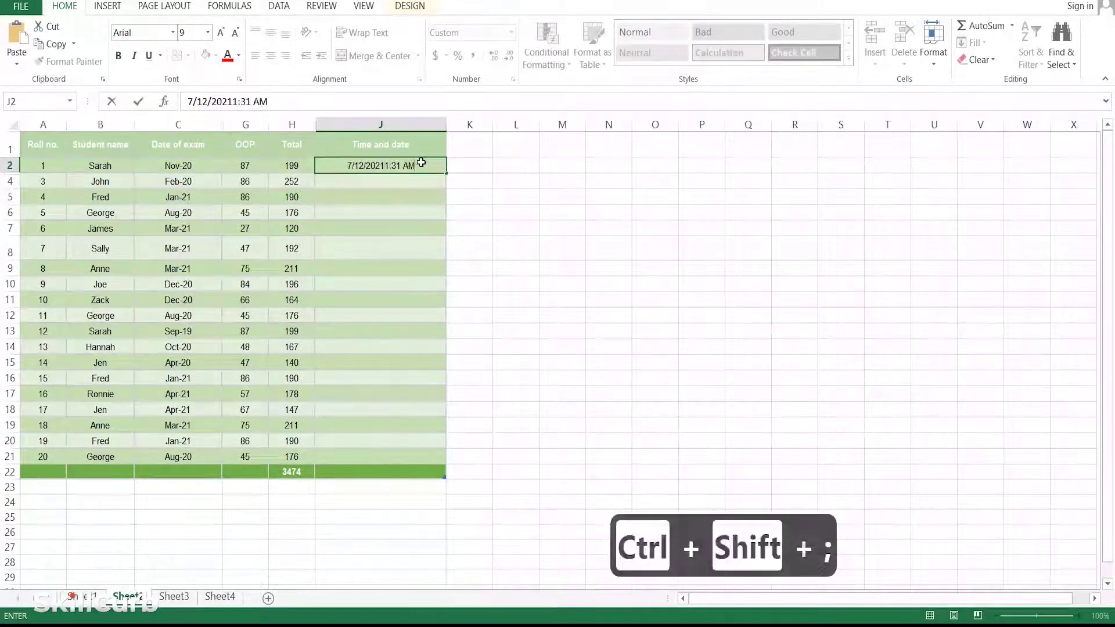
pyautogui.click(385, 166)
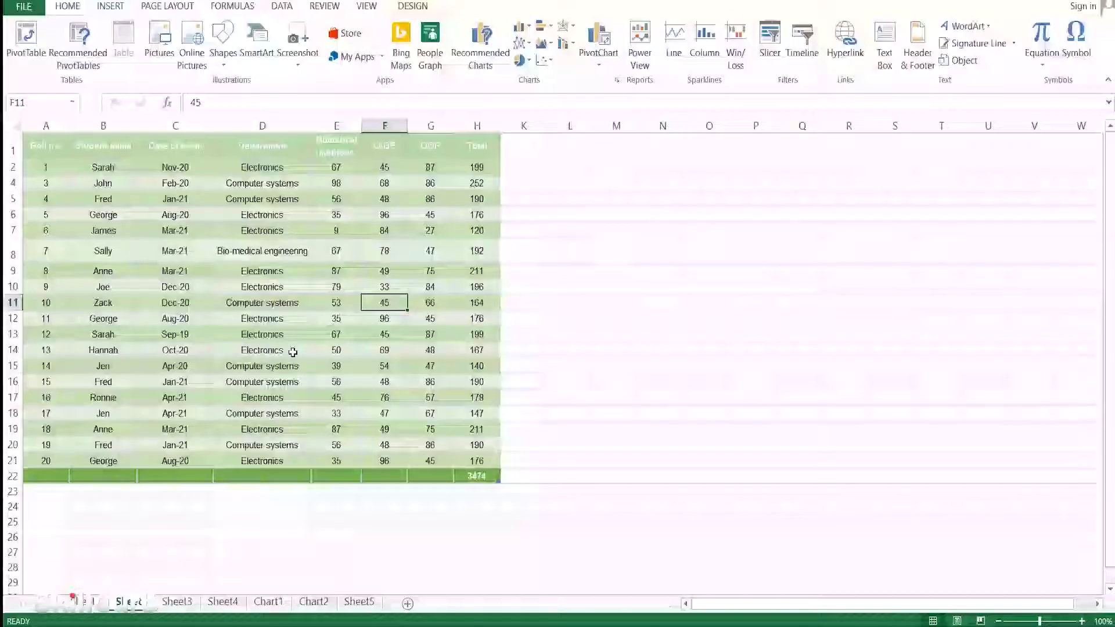
# - Create a PivotTable from Table2 on a new worksheet, adding the Student name and Department fields
pyautogui.hotkey('alt', 'n')
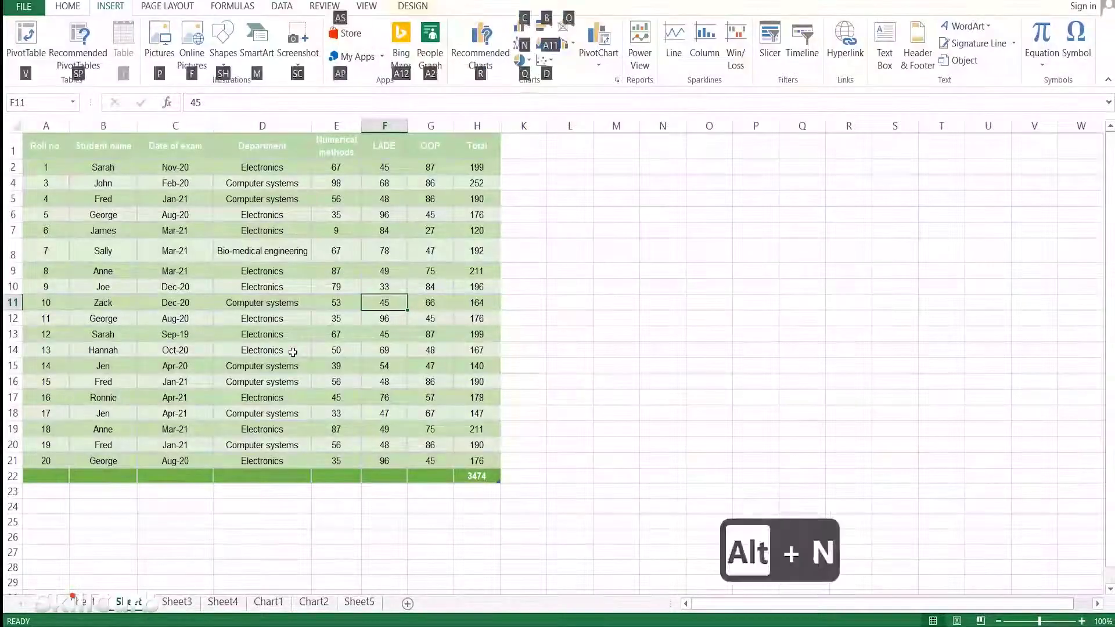
pyautogui.press('v')
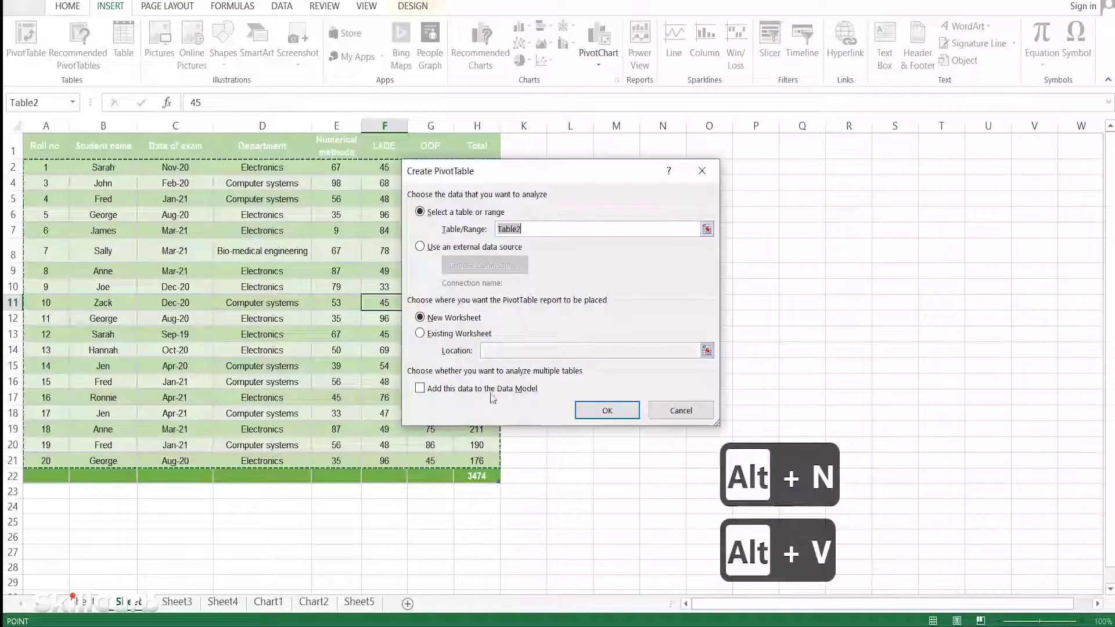
pyautogui.click(588, 416)
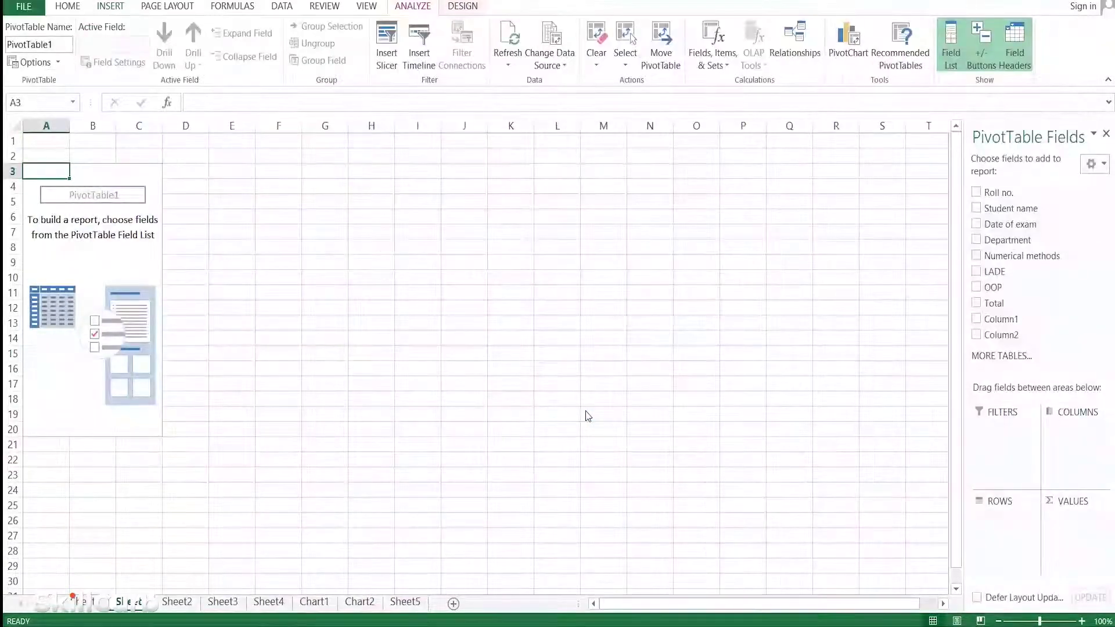
pyautogui.click(977, 209)
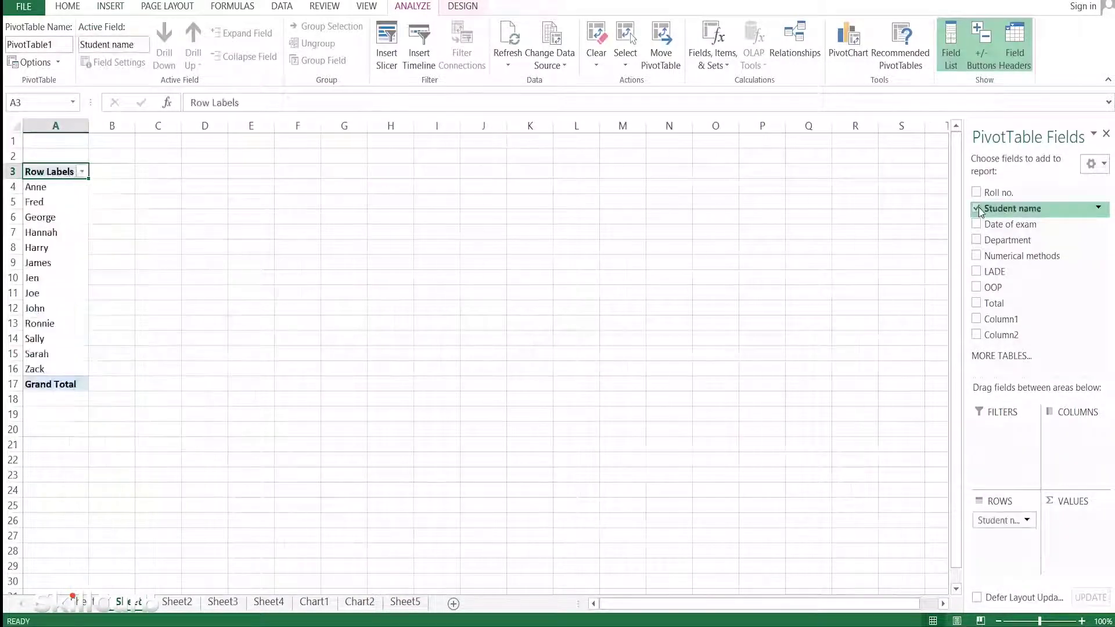
pyautogui.click(977, 240)
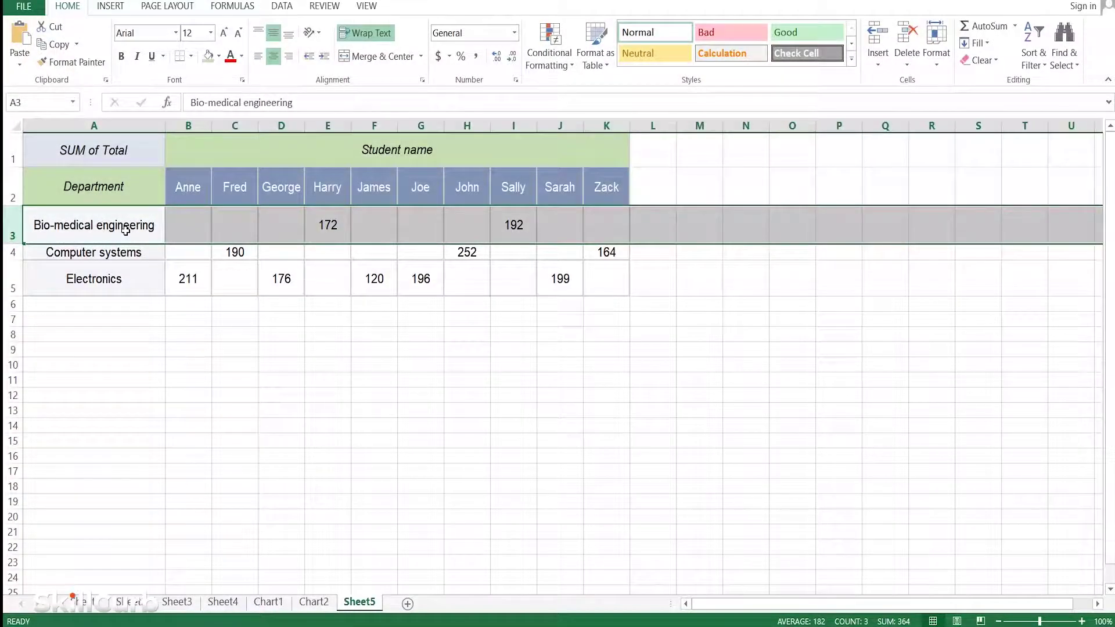
# - Delete the selected Bio-medical engineering row from the department totals table in Sheet5
pyautogui.hotkey('ctrl', '-')
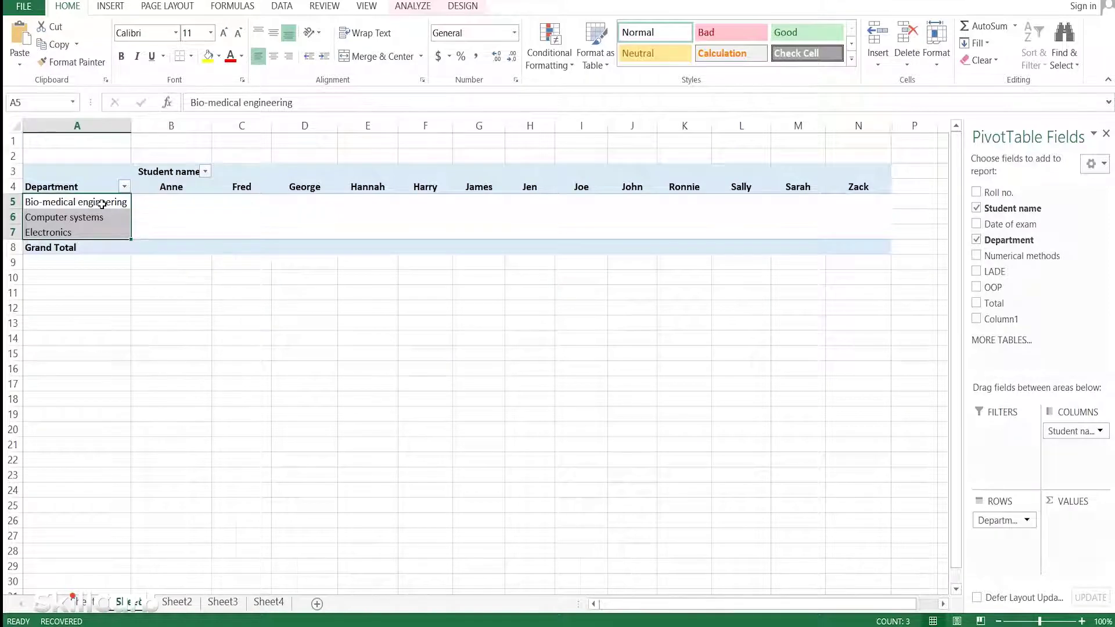
# - Group the three selected department entries in the PivotTable's row labels
pyautogui.hotkey('alt', 'shift', 'Right')
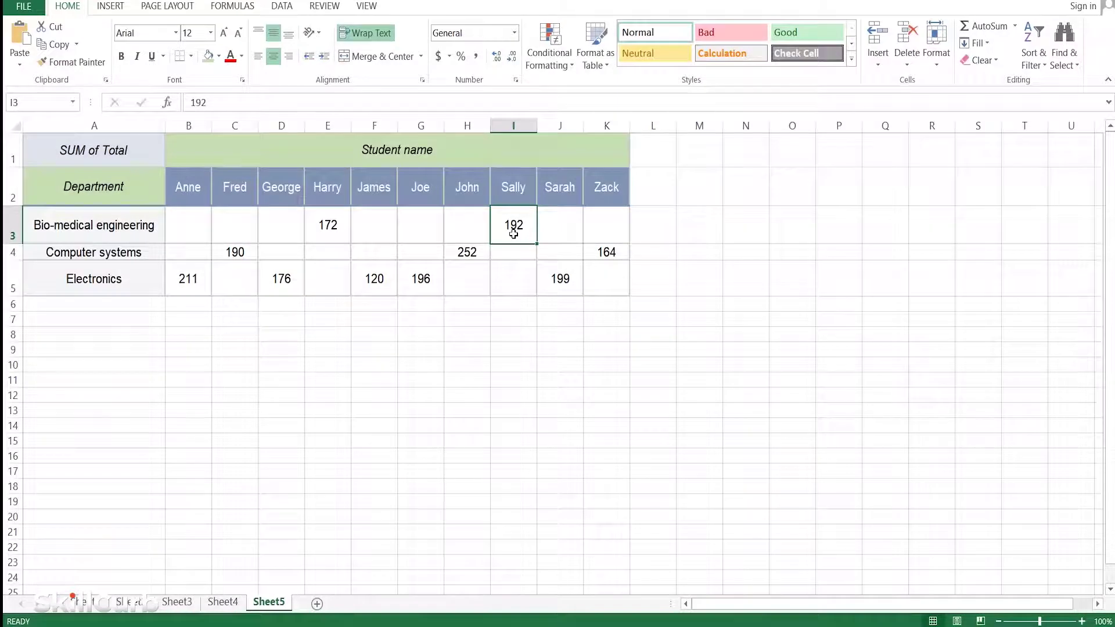
# - Chart the department totals table in Sheet5, first as an embedded chart and also on a separate chart sheet
pyautogui.hotkey('alt', 'F1')
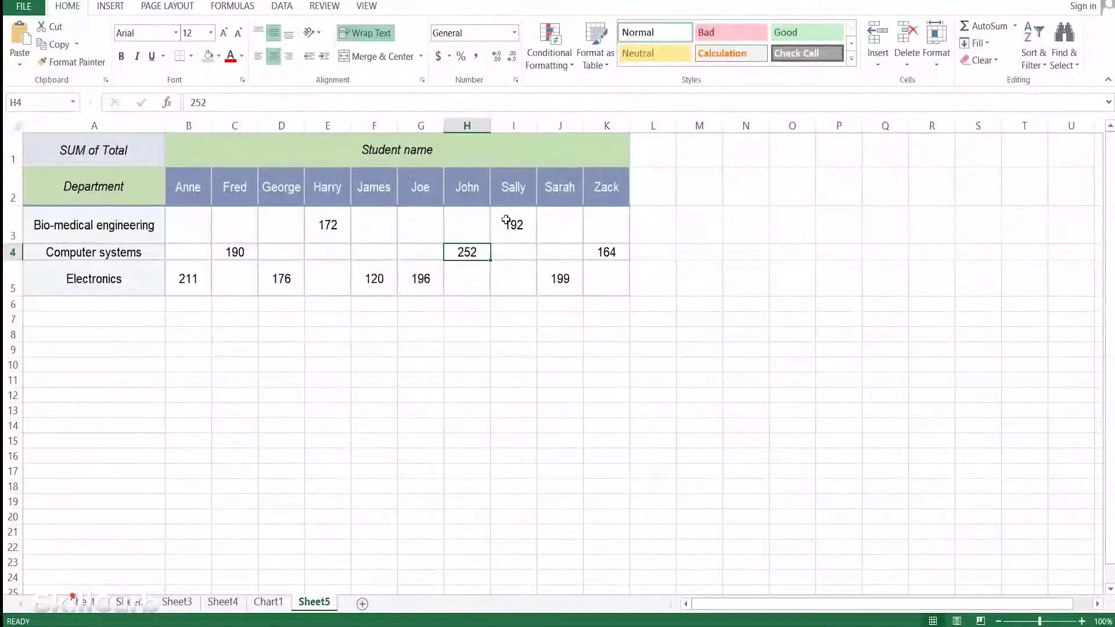
pyautogui.click(515, 222)
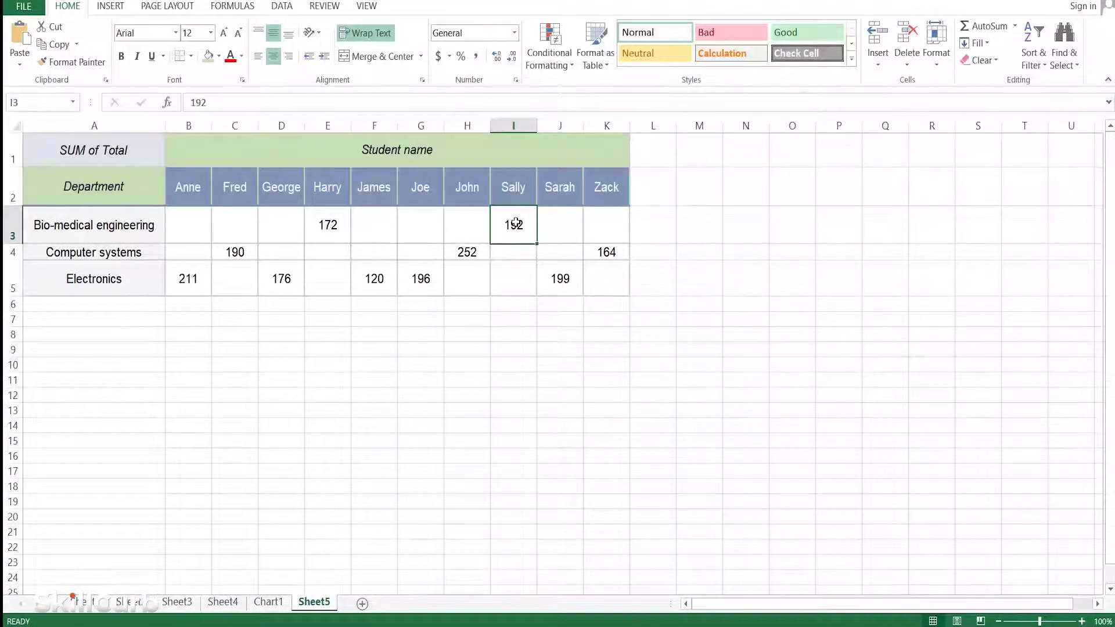
pyautogui.press('F11')
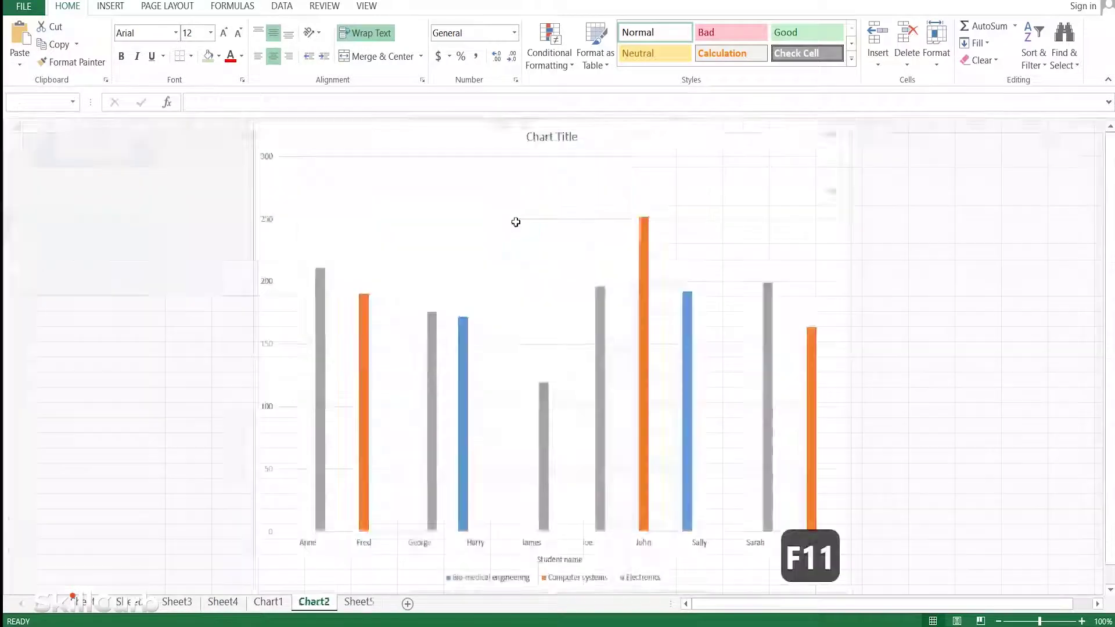
pyautogui.click(941, 391)
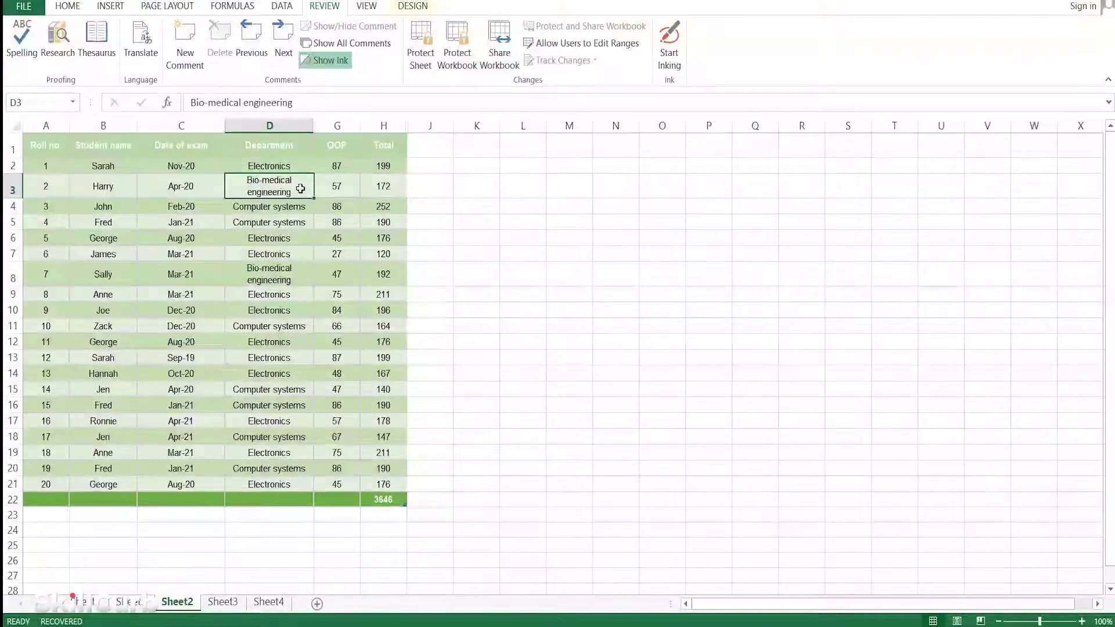
# - Add the comment "Hey check this out!" to the department cell D3 in Sheet2, removing the author name
pyautogui.hotkey('shift', 'F2')
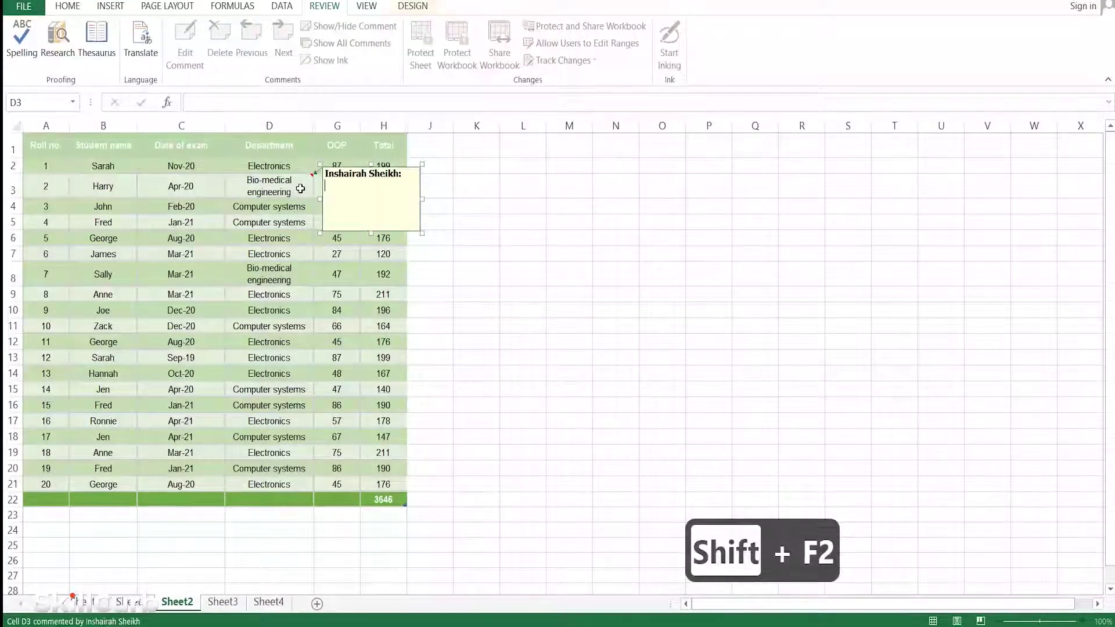
pyautogui.press('BackSpace')
pyautogui.press('BackSpace')
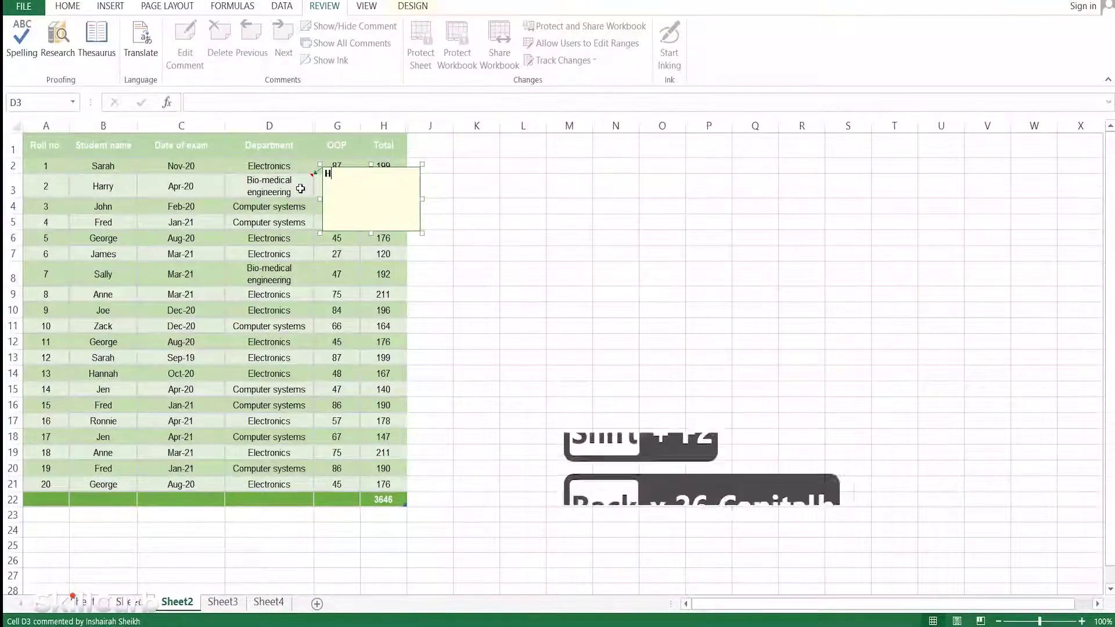
pyautogui.write('Hey check this out!')
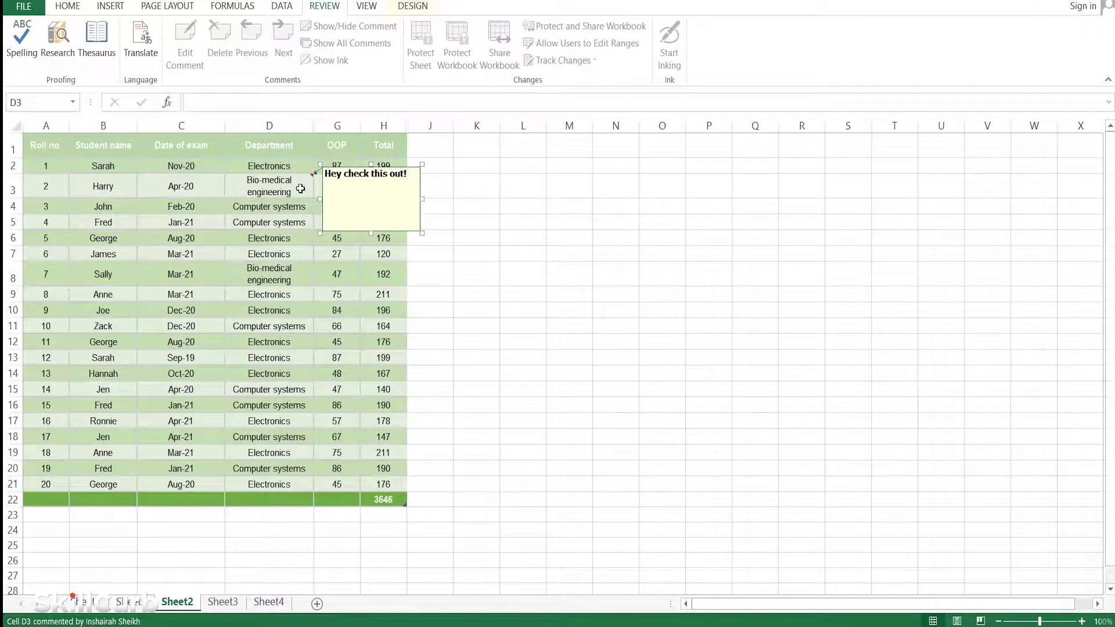
pyautogui.click(426, 184)
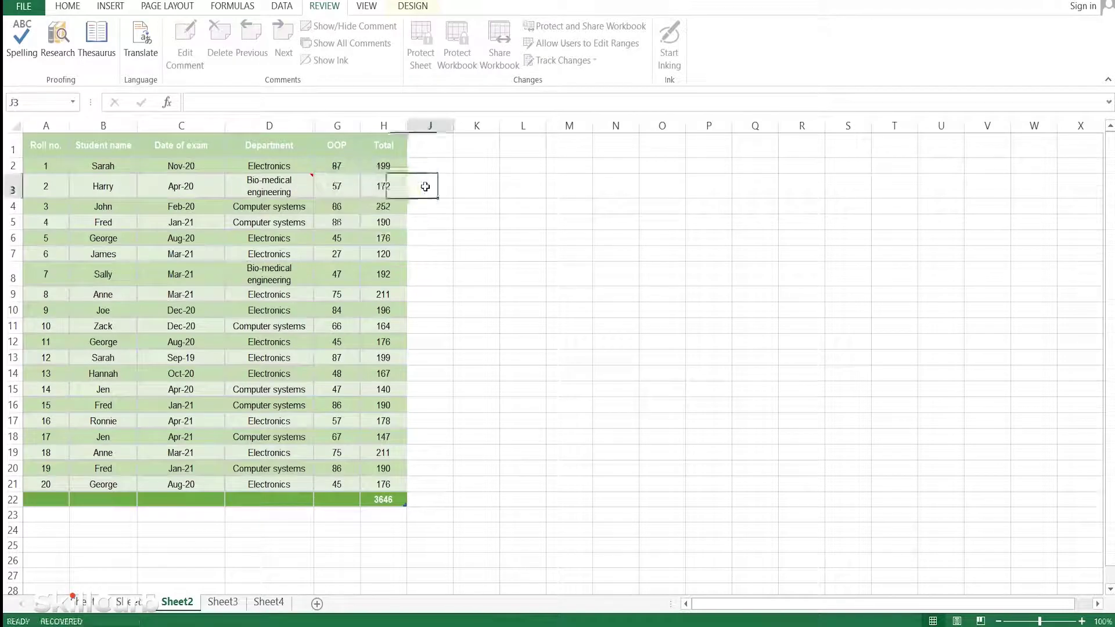
pyautogui.click(308, 188)
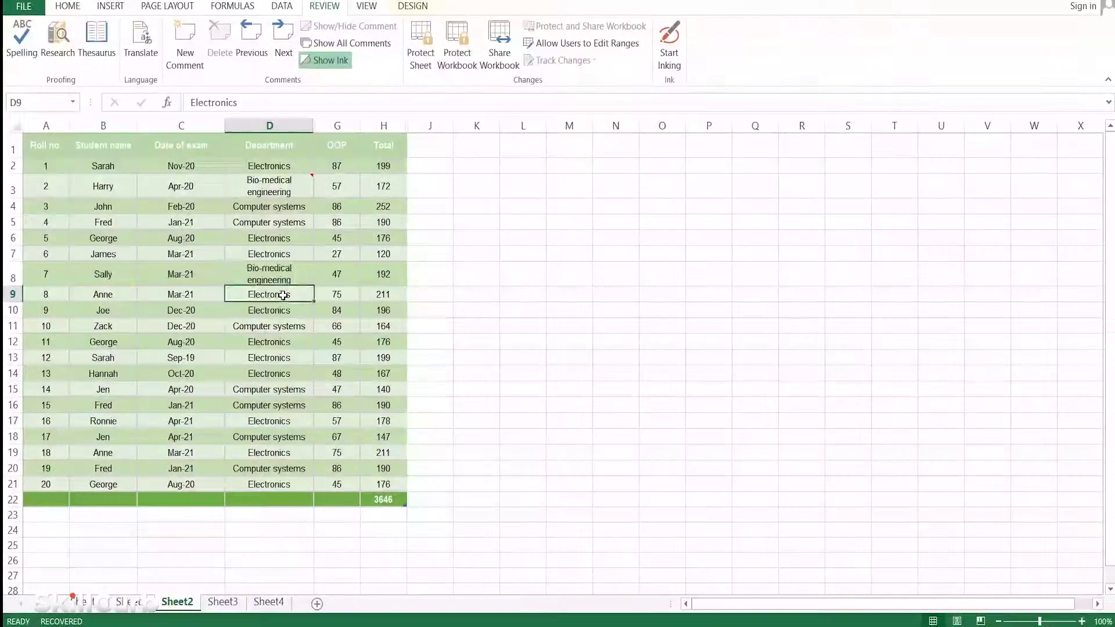
# - Edit the department in cell D9 for roll no. 8 to read "Electronics engineering"
pyautogui.press('F2')
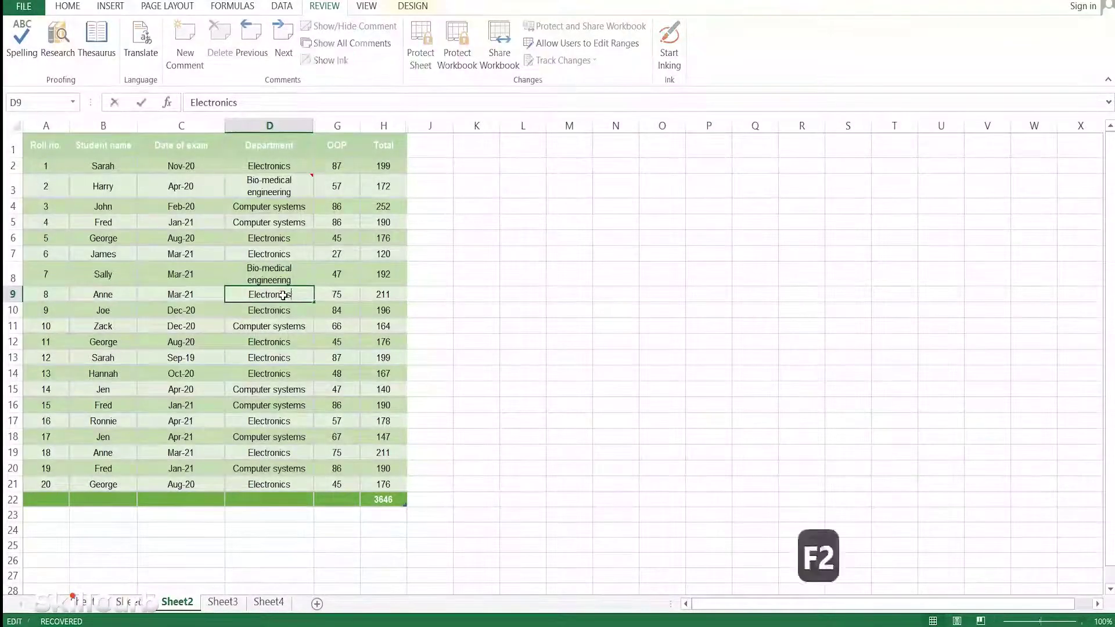
pyautogui.write('engin')
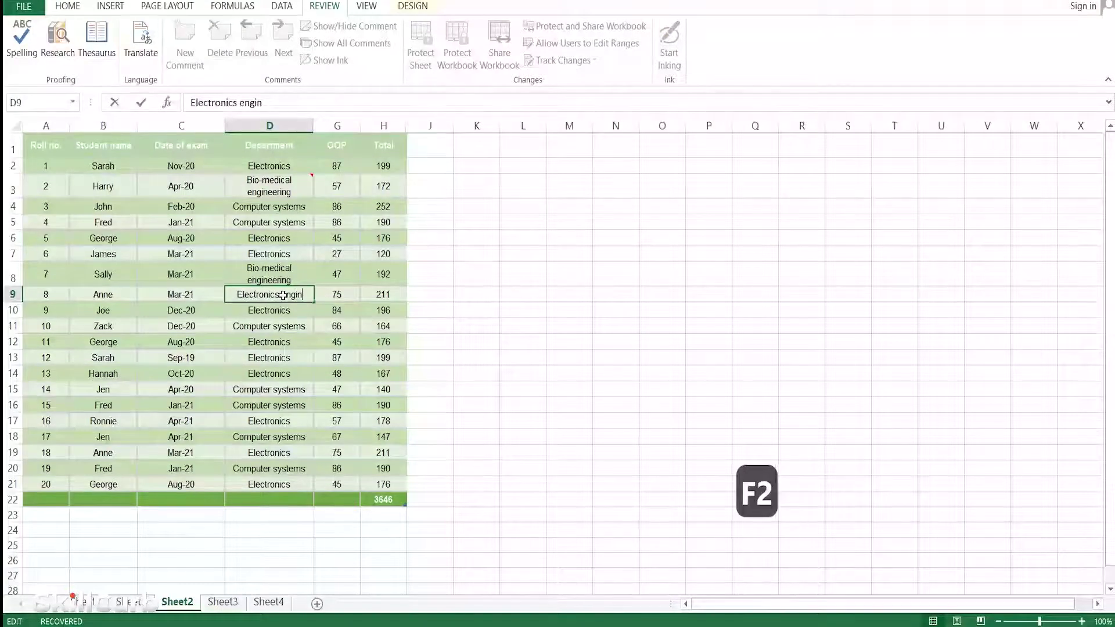
pyautogui.write('eering')
pyautogui.press('Return')
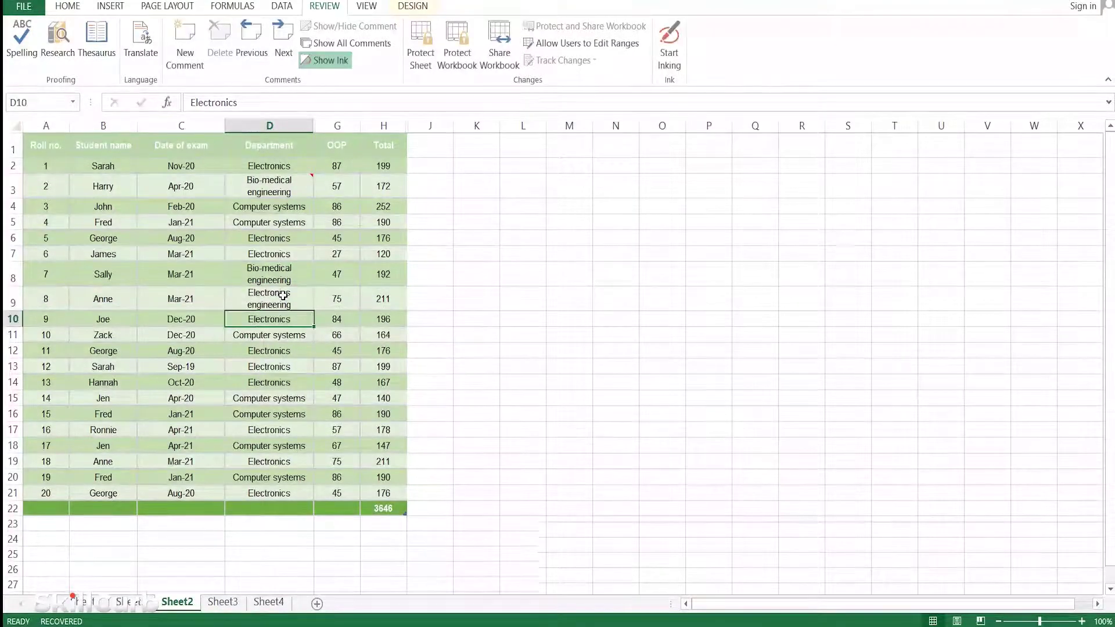
pyautogui.click(283, 296)
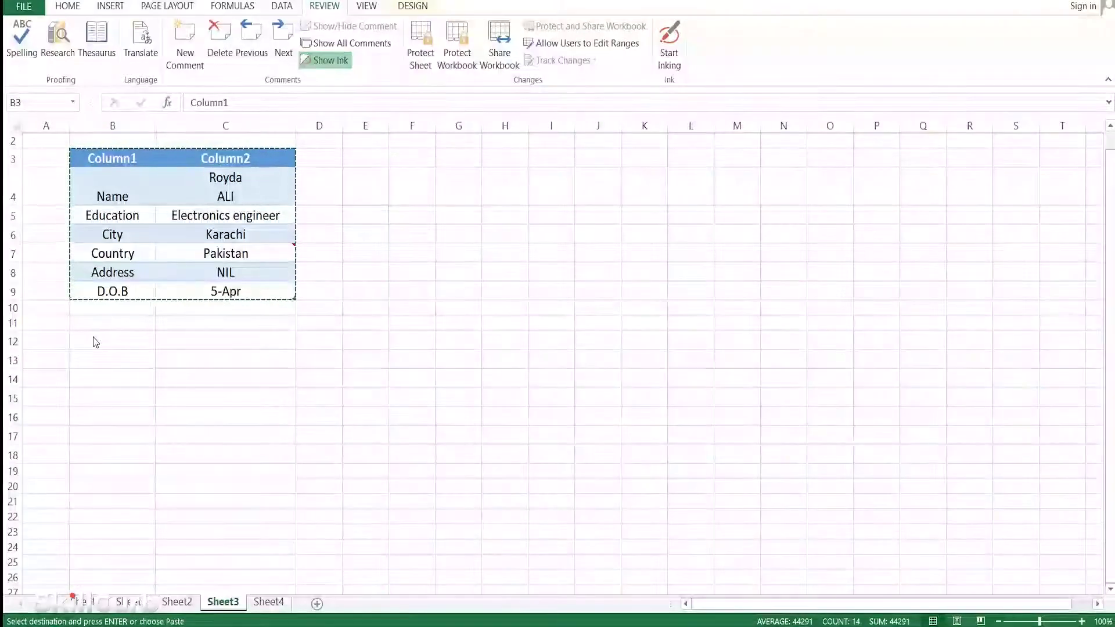
# - Select and copy the entire two-column personal details table in Sheet3
pyautogui.click(112, 158)
pyautogui.hotkey('ctrl', 'a')
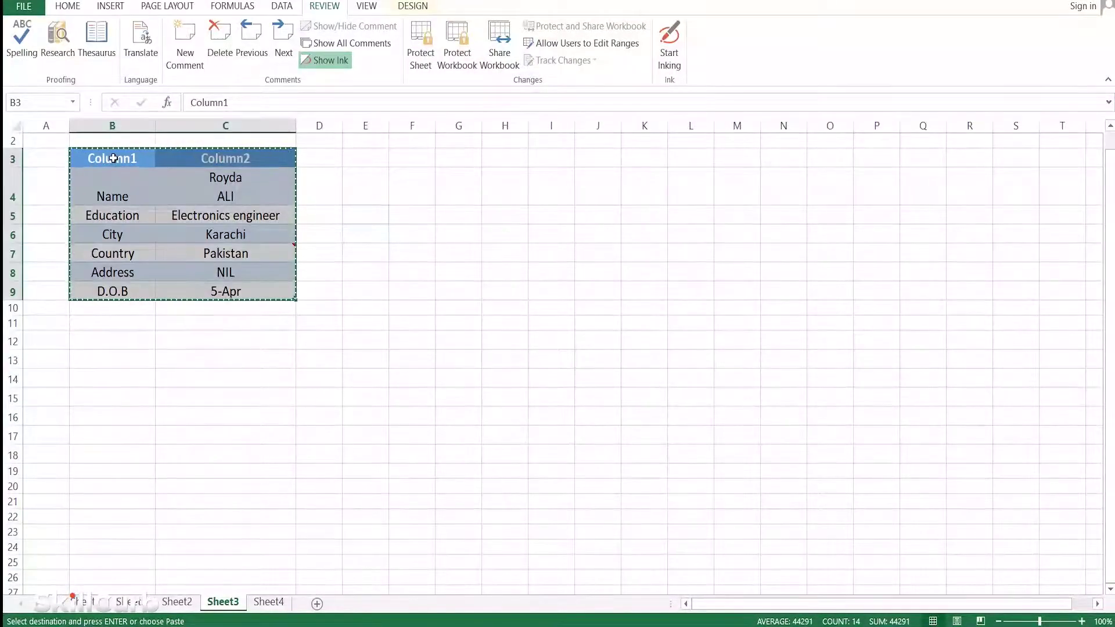
pyautogui.hotkey('ctrl', 'v')
# - Paste only the values of the copied table into Sheet4 starting at cell B2, using Paste Special
pyautogui.click(268, 602)
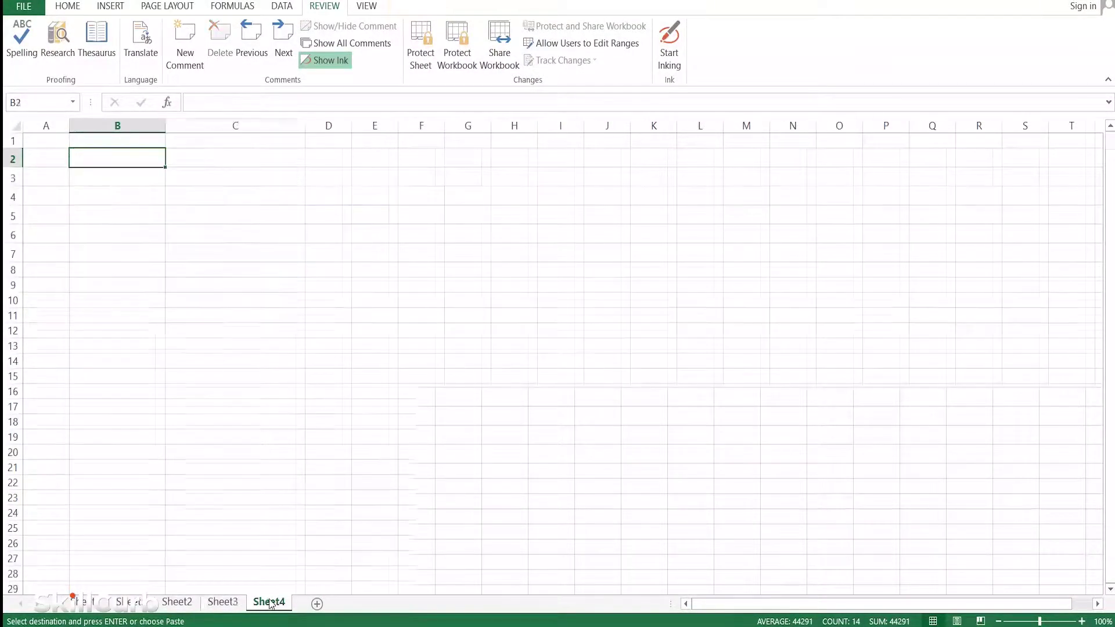
pyautogui.hotkey('alt', 'e')
pyautogui.press('s')
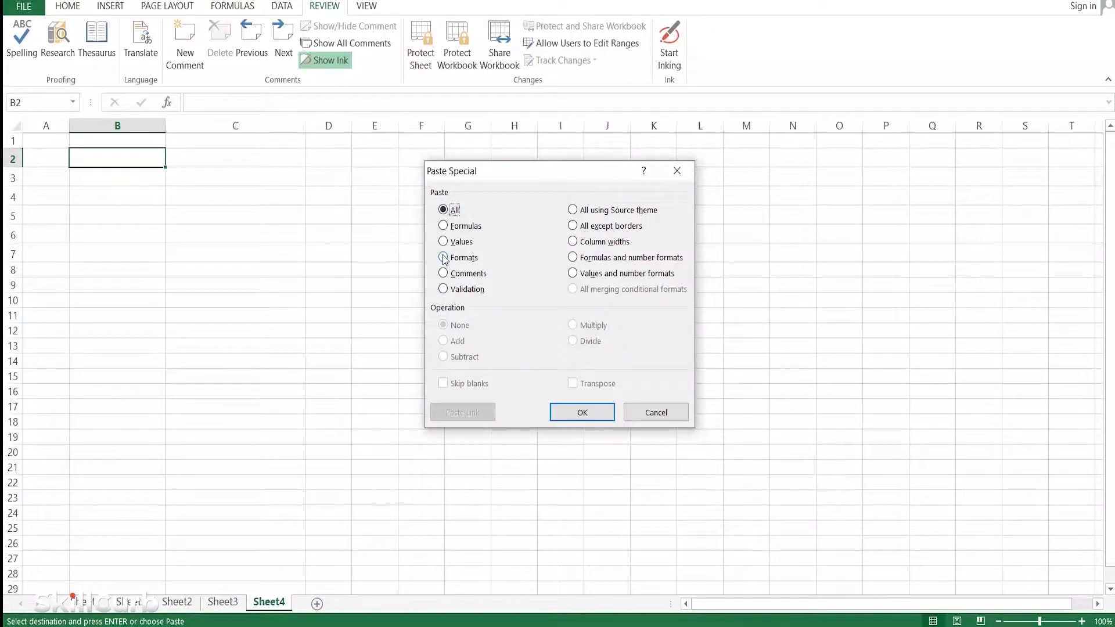
pyautogui.click(464, 242)
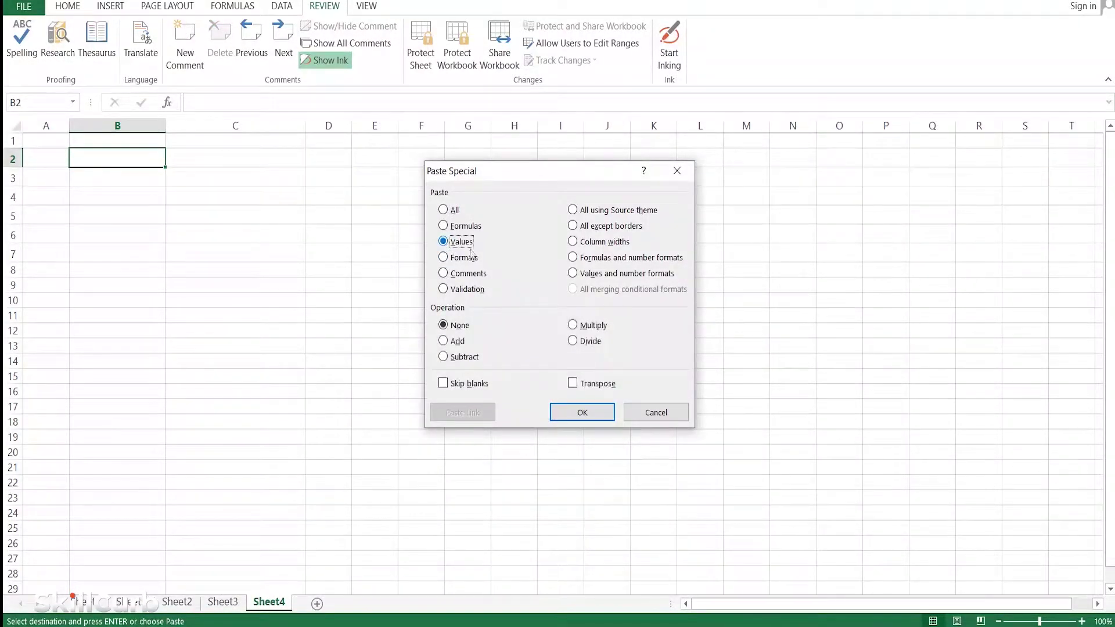
pyautogui.click(570, 418)
pyautogui.click(347, 274)
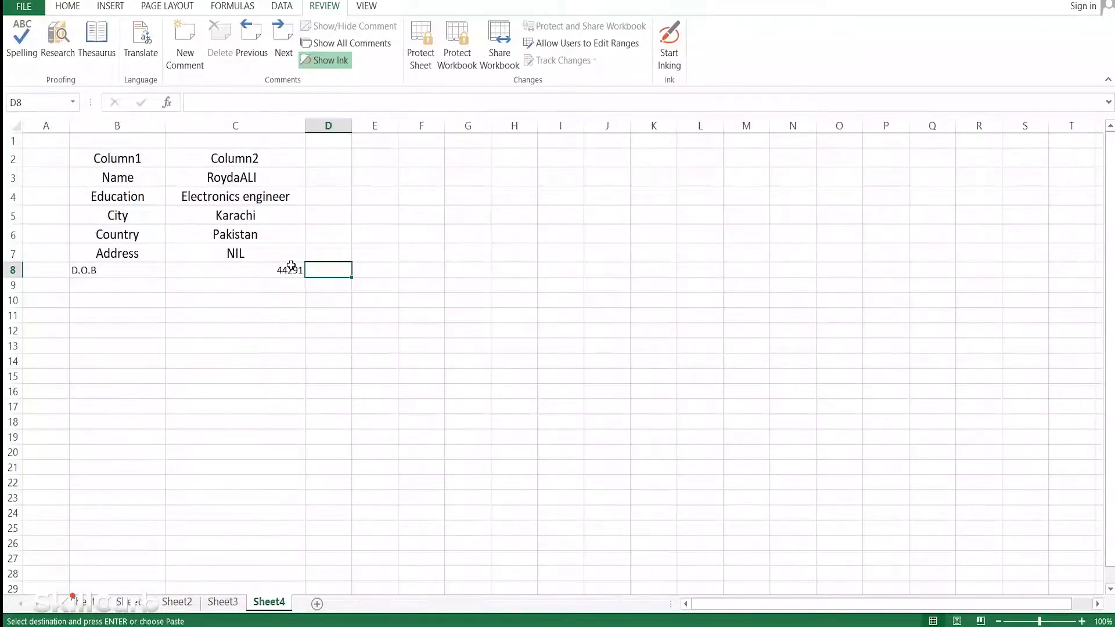